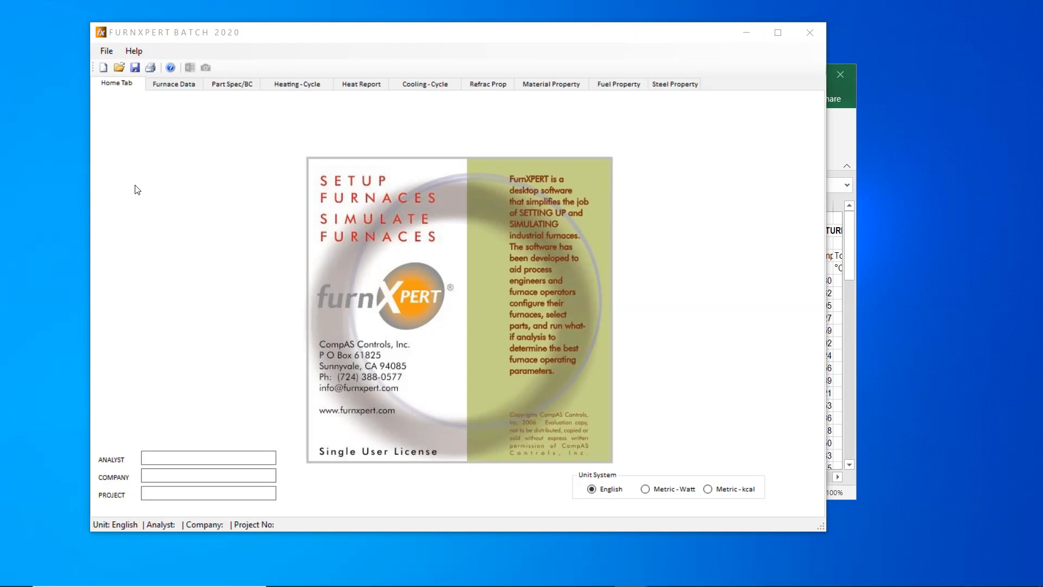
Step: Compare the circular vertical and horizontal furnace shapes in the furnace data and set the shape to Circular Vert
click(193, 87)
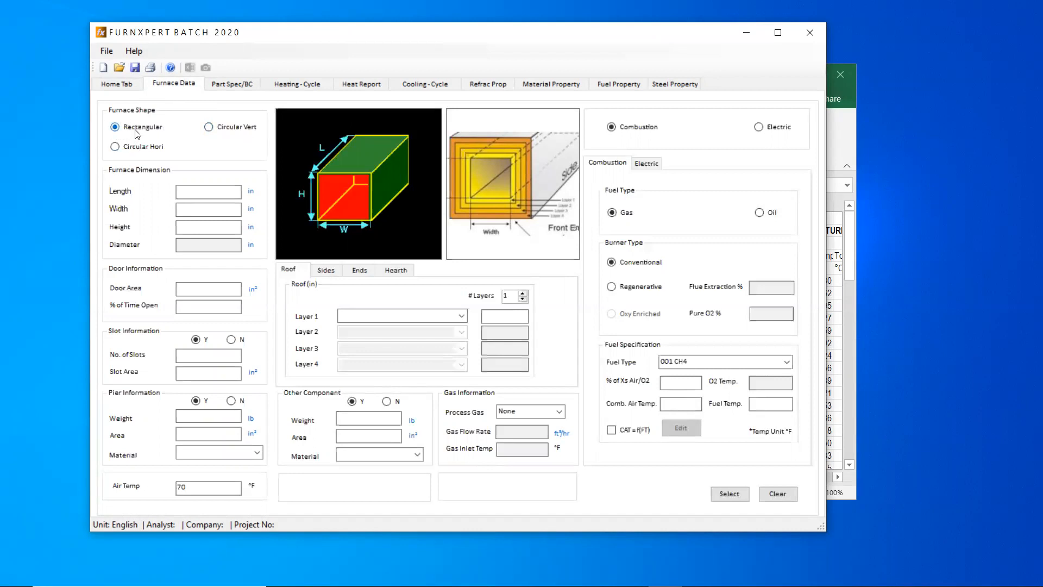
click(211, 131)
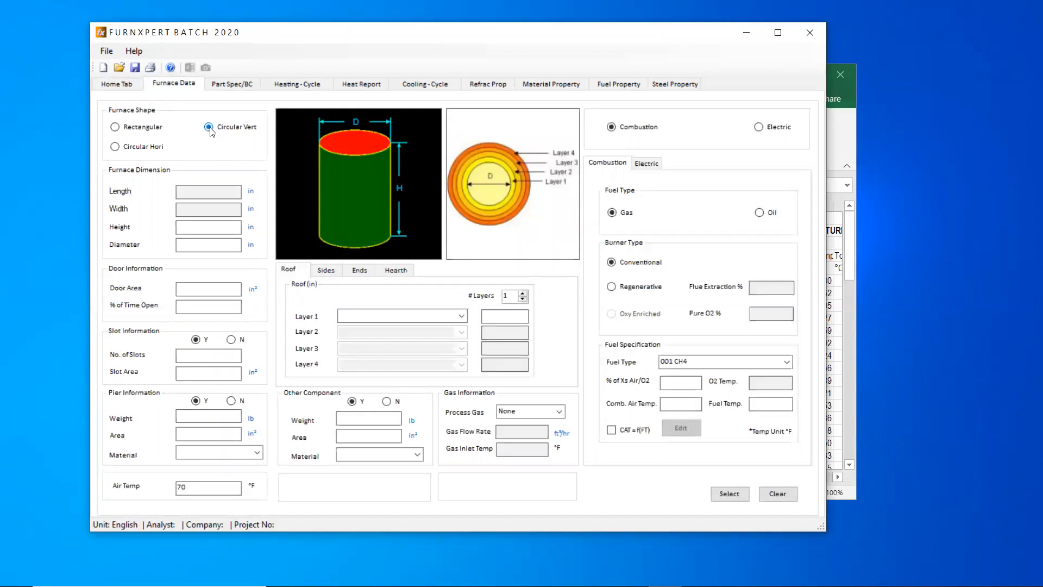
click(116, 148)
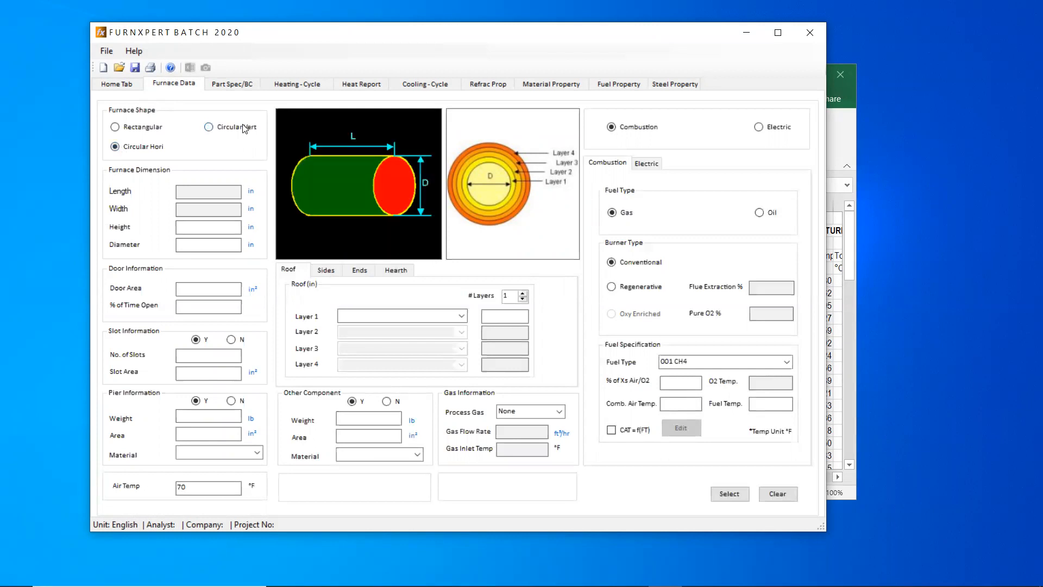
click(209, 128)
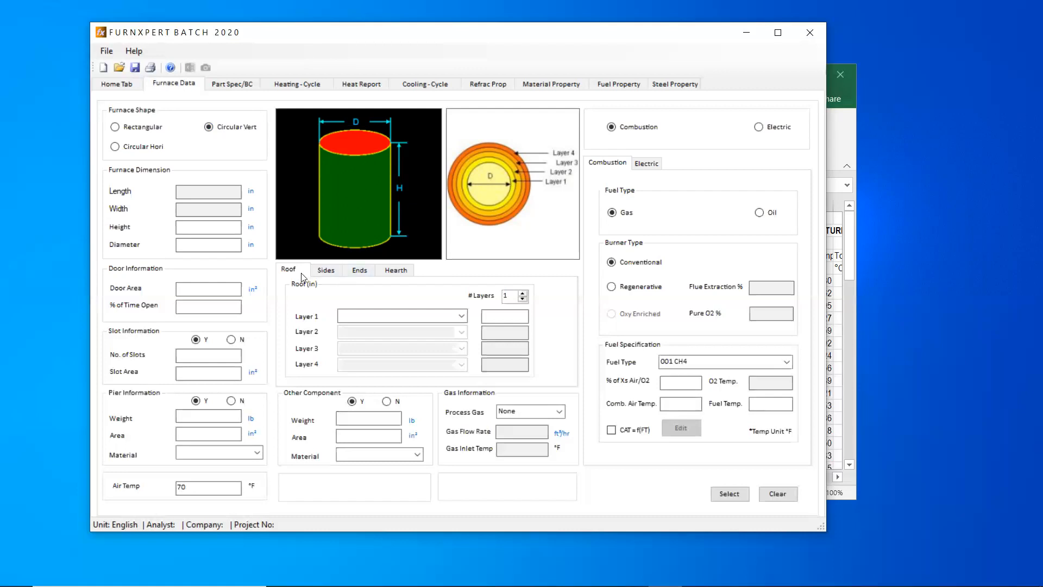
Step: Examine the sides, ends and hearth lining settings, the refractory materials offered for hearth Layer 1, and the process gas options
click(340, 272)
click(361, 270)
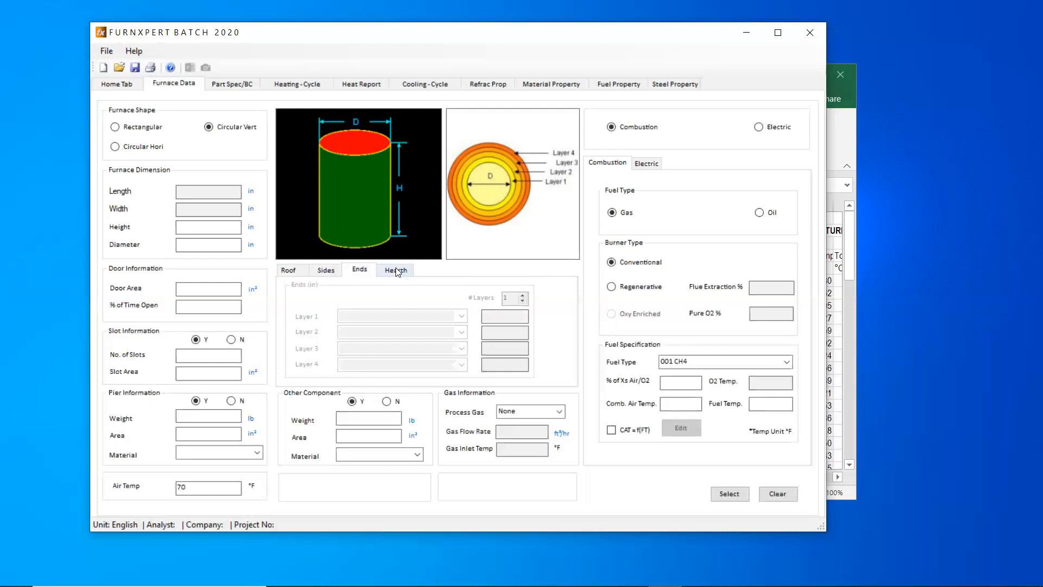
click(397, 271)
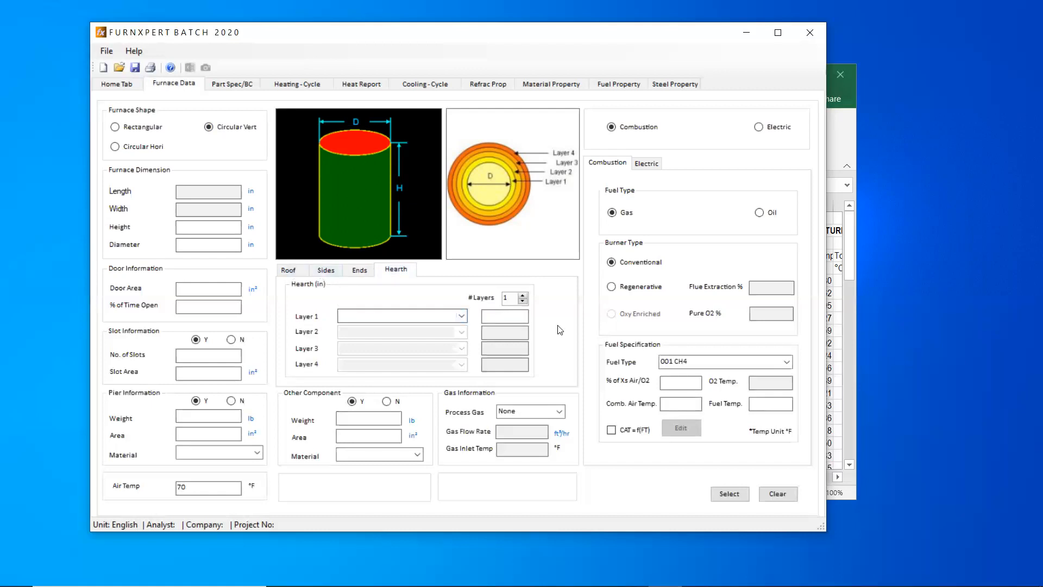
click(462, 316)
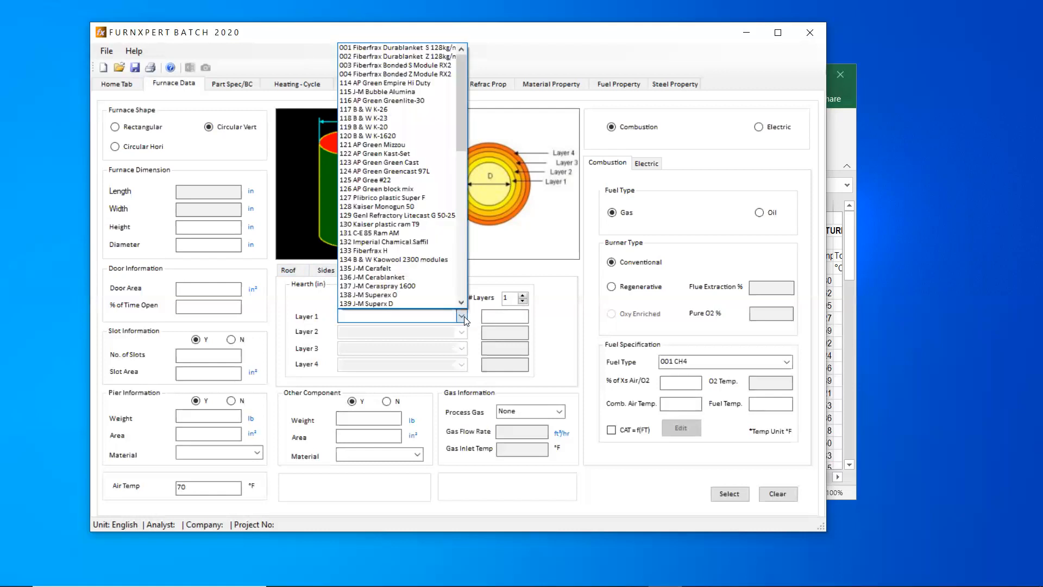
drag(462, 140, 465, 308)
drag(464, 173, 466, 139)
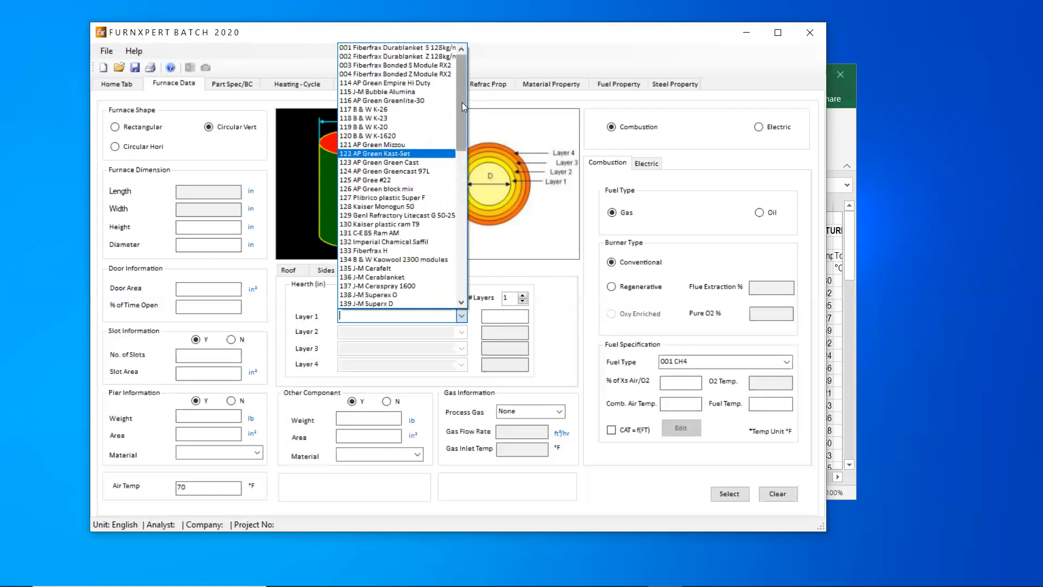
click(503, 50)
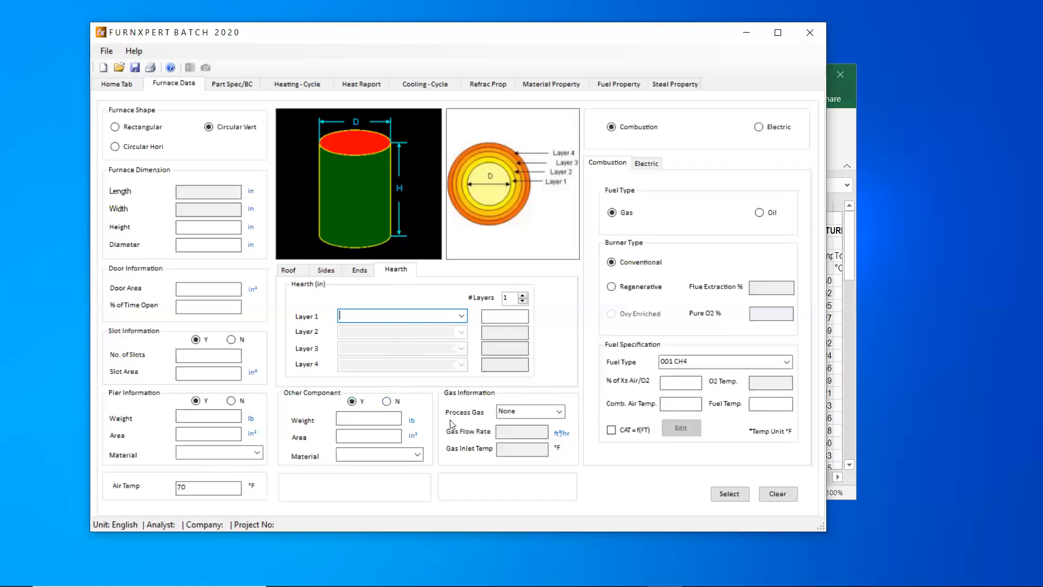
click(559, 411)
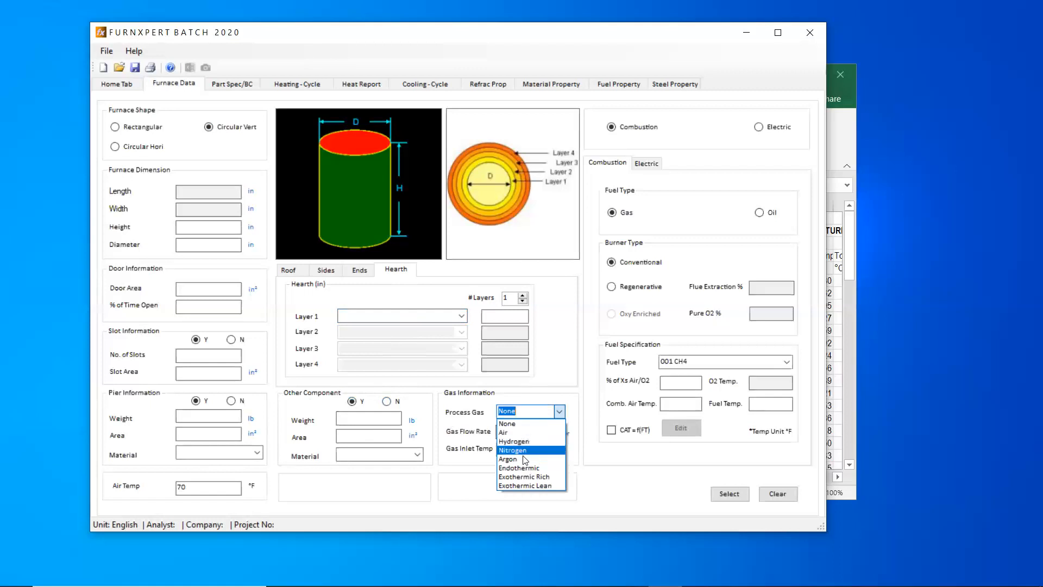
click(562, 368)
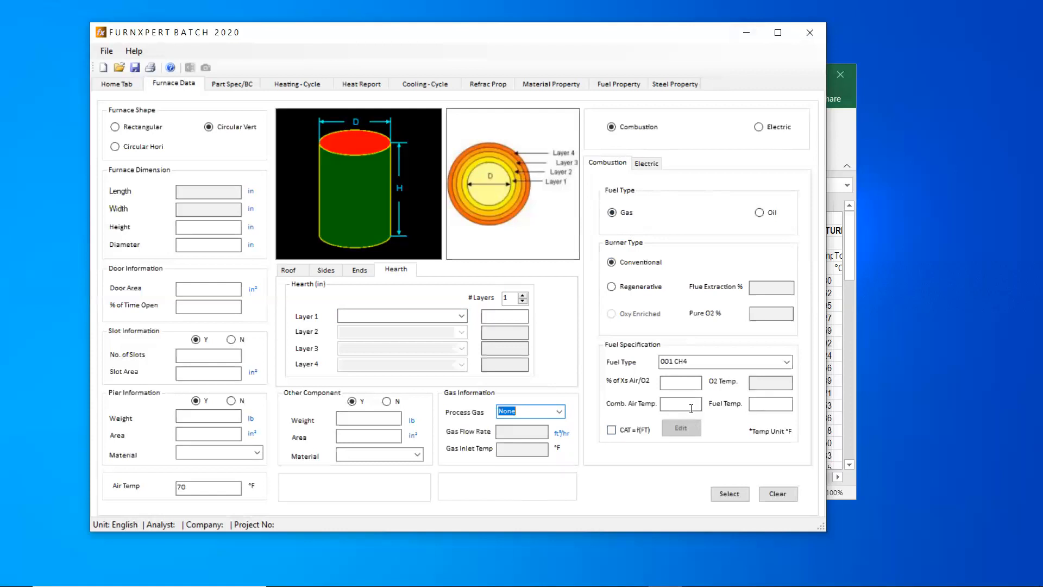
Step: Switch the furnace heating from Combustion to Electric and review the available element types and phase types
click(655, 165)
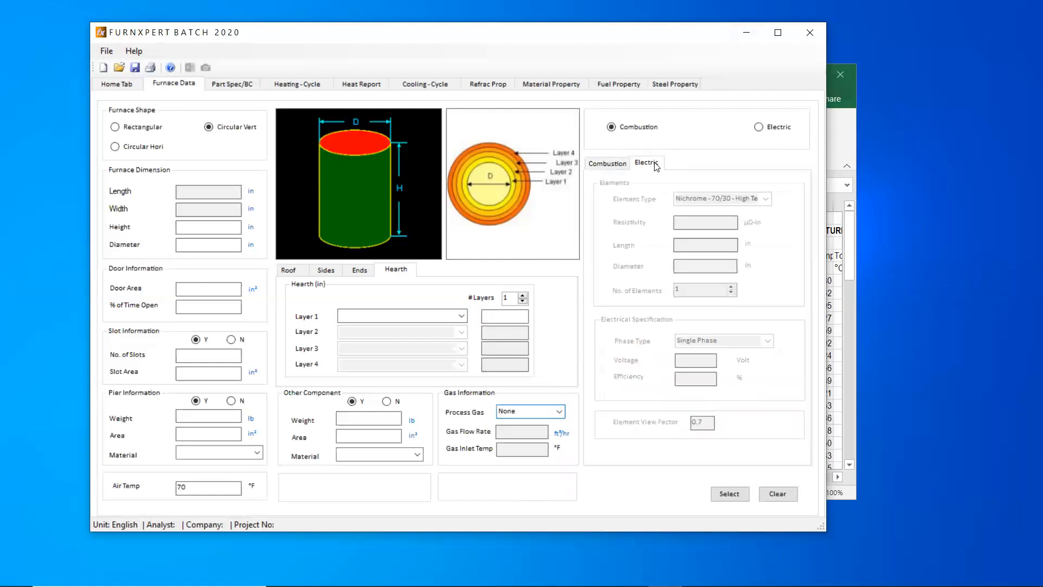
click(759, 127)
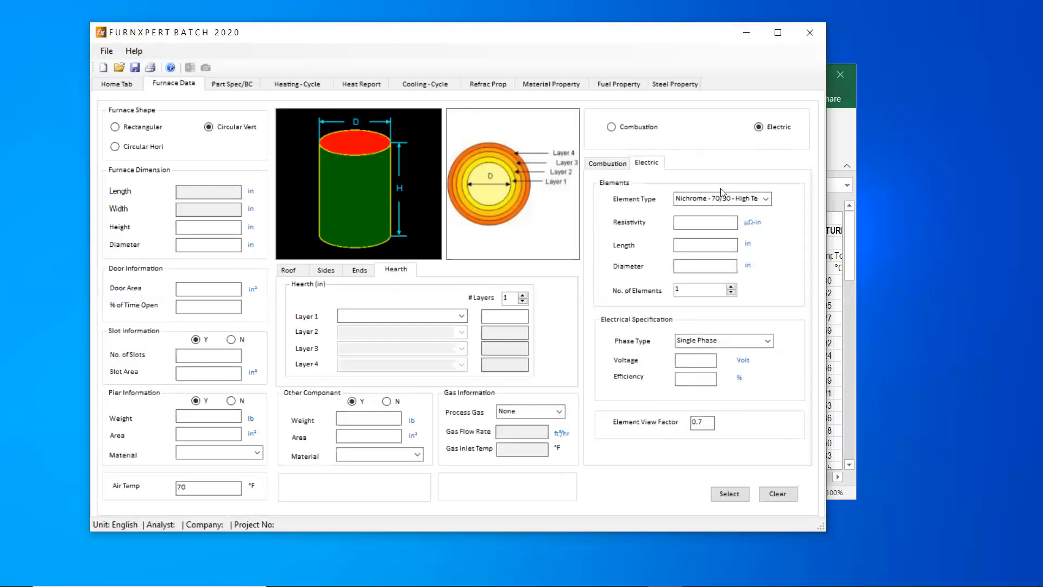
click(766, 199)
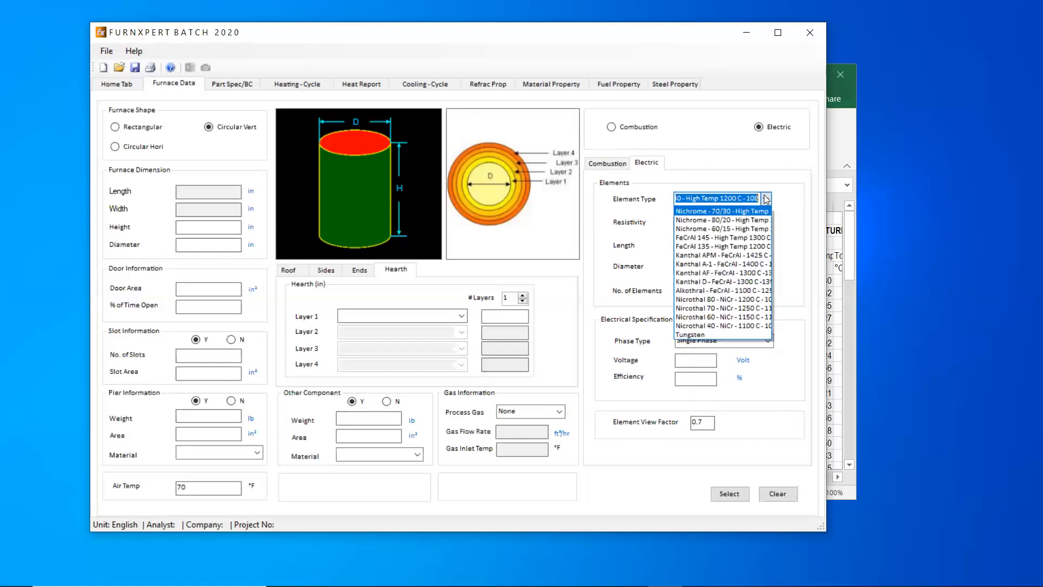
click(766, 199)
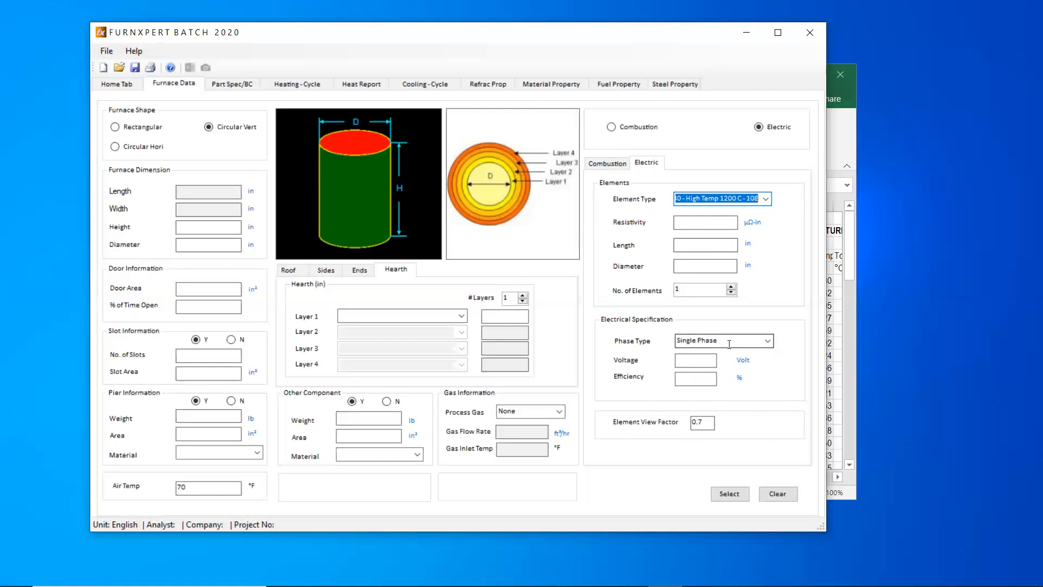
click(767, 341)
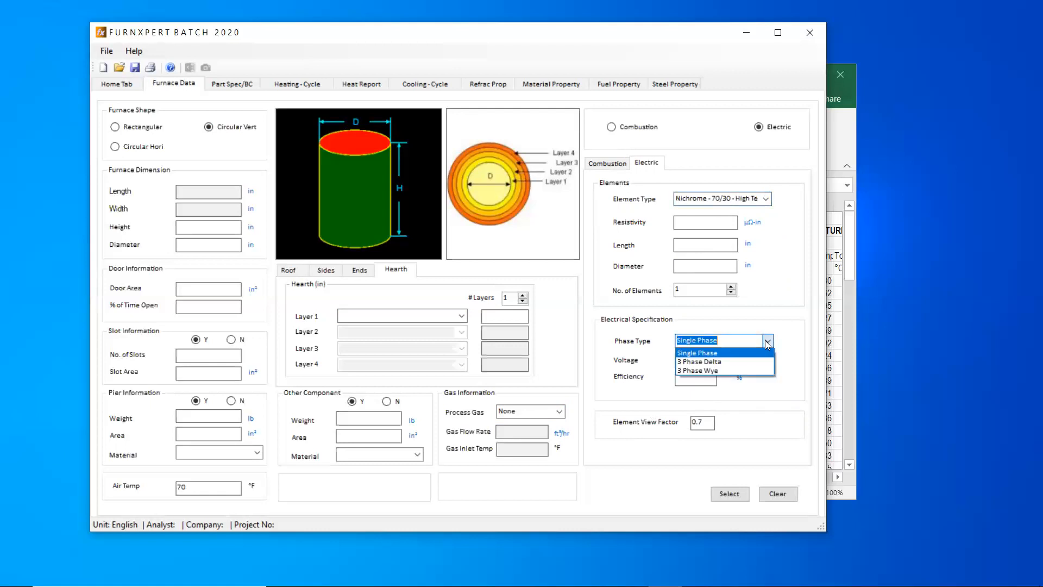
click(767, 343)
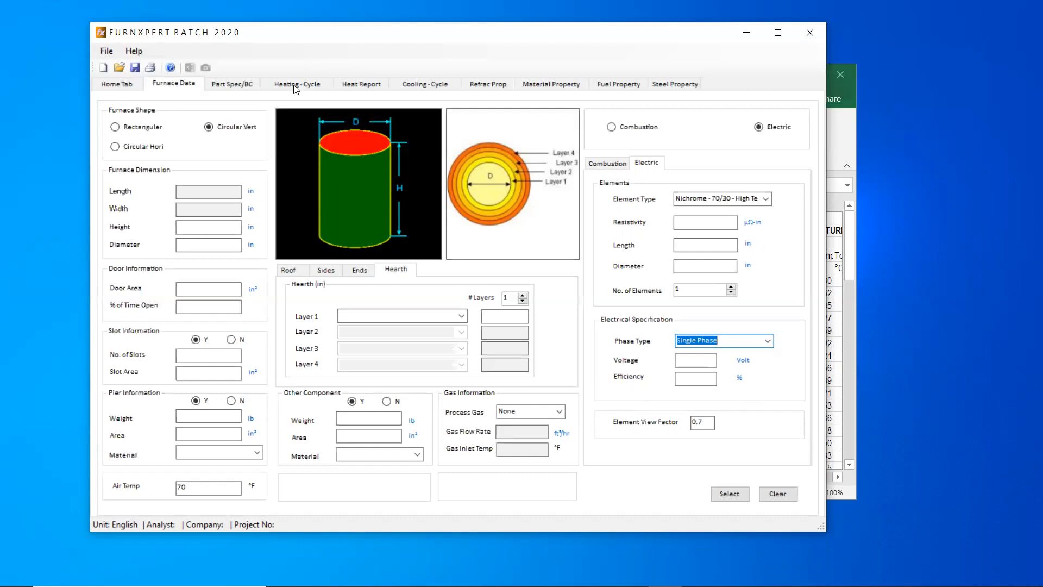
Step: Preview the Cylinder - short and Rectangular - short part shapes in the part specification
click(237, 88)
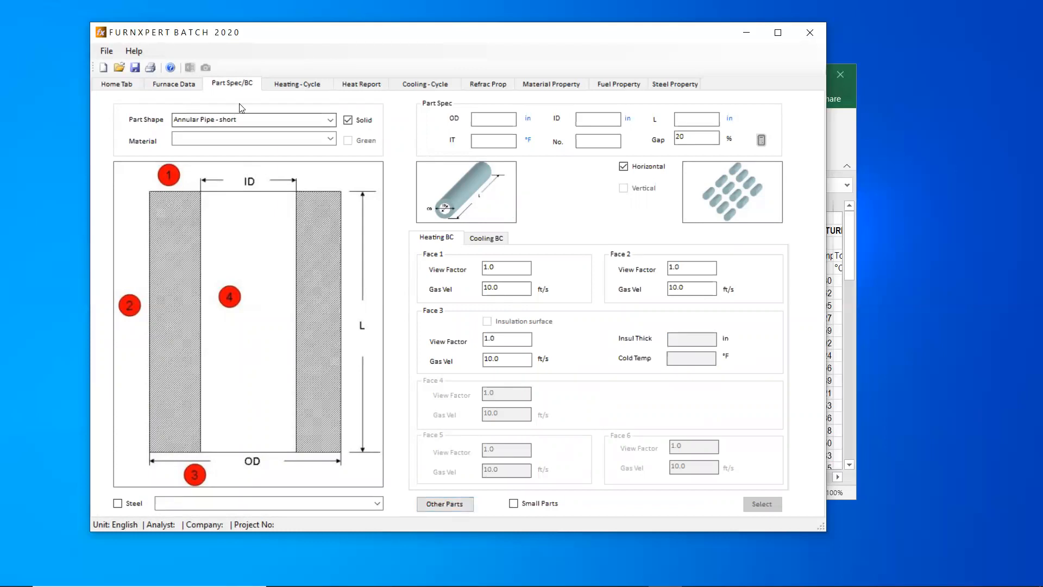
click(330, 120)
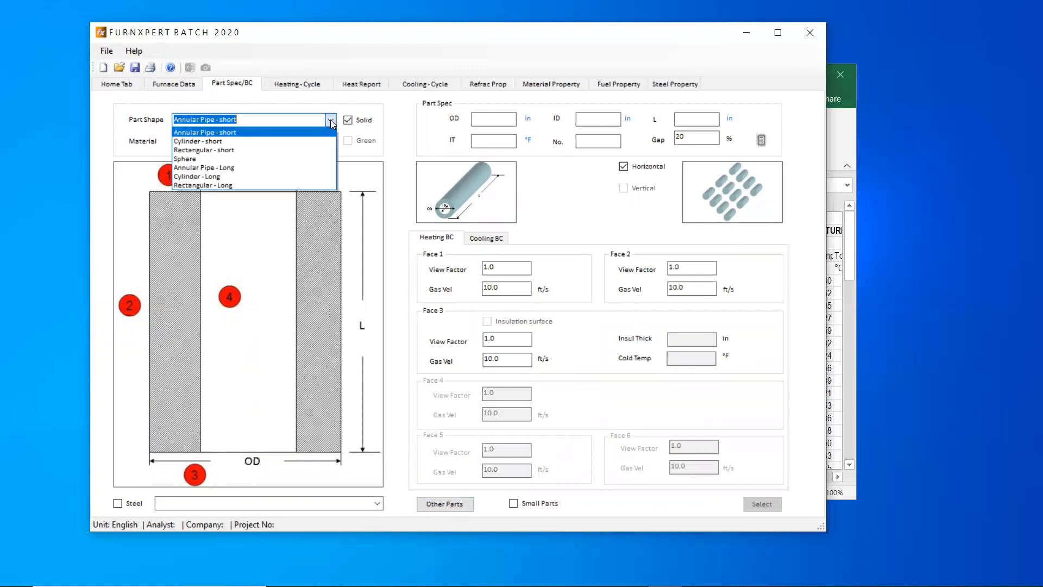
click(224, 141)
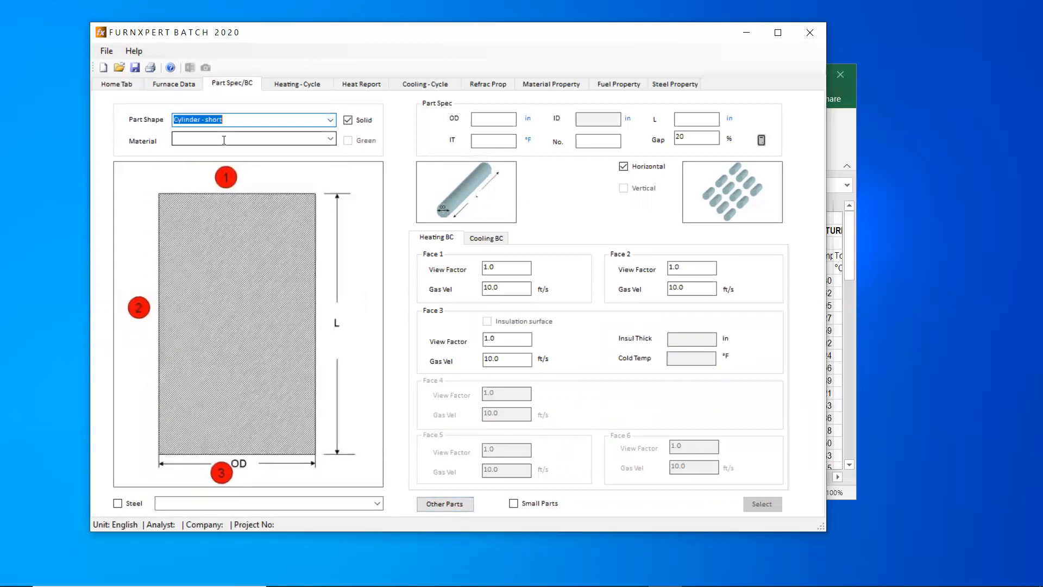
click(330, 120)
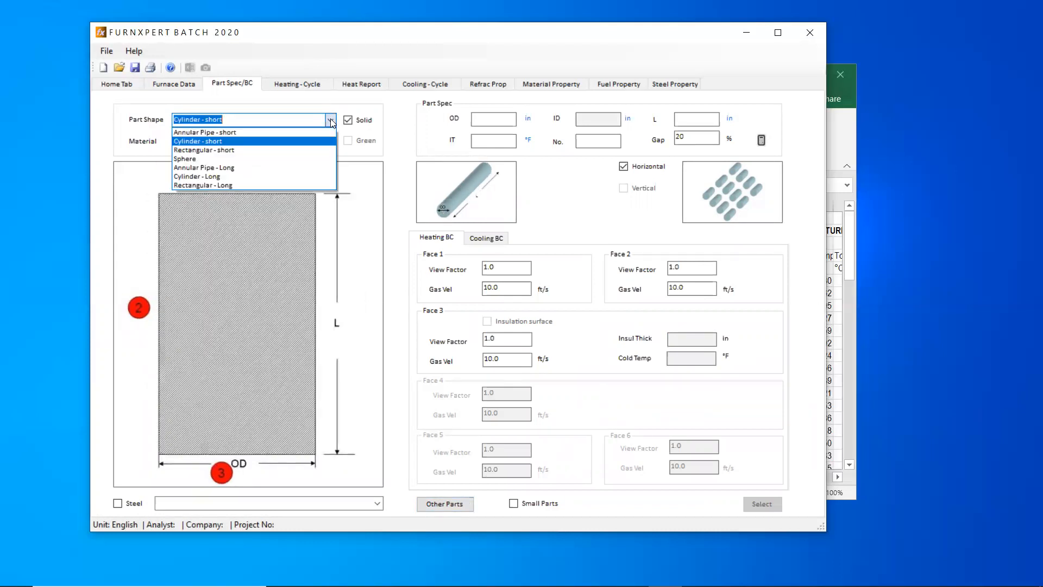
click(207, 141)
key(Down)
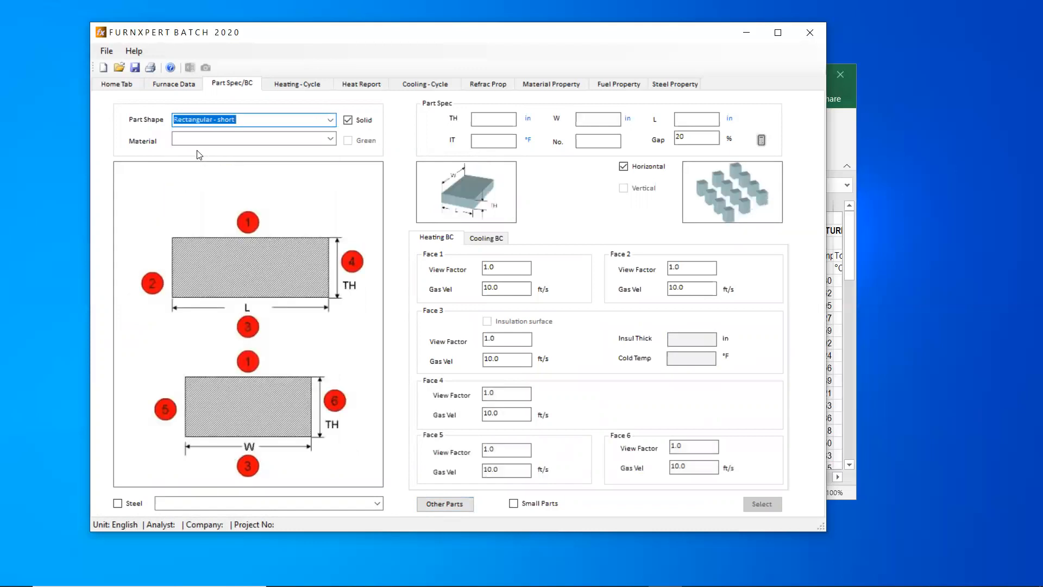
Step: Preview the Sphere and Cylinder - Long part shapes, and set the part shape to Rectangular - Long
click(329, 123)
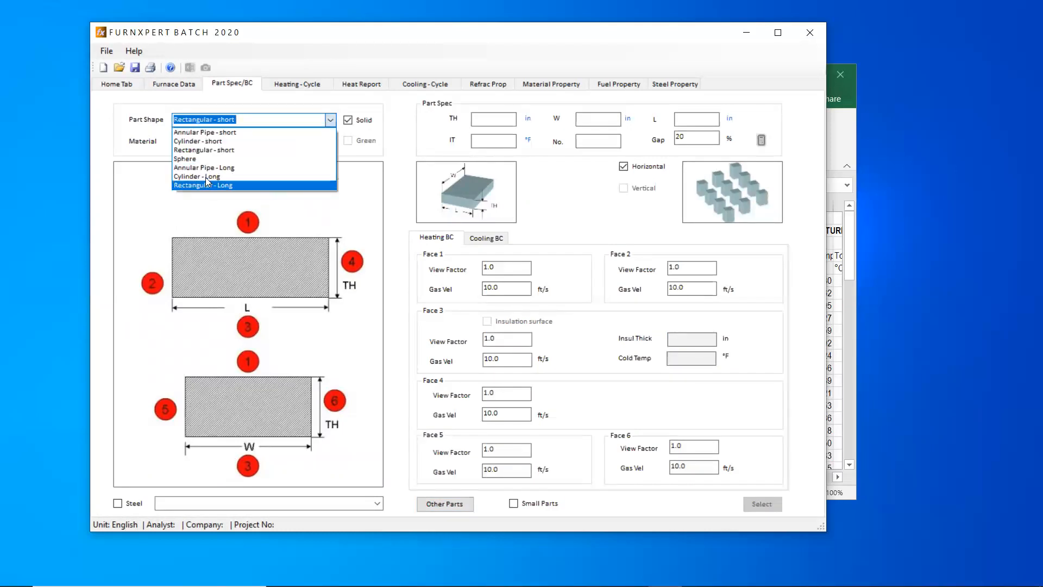
click(204, 158)
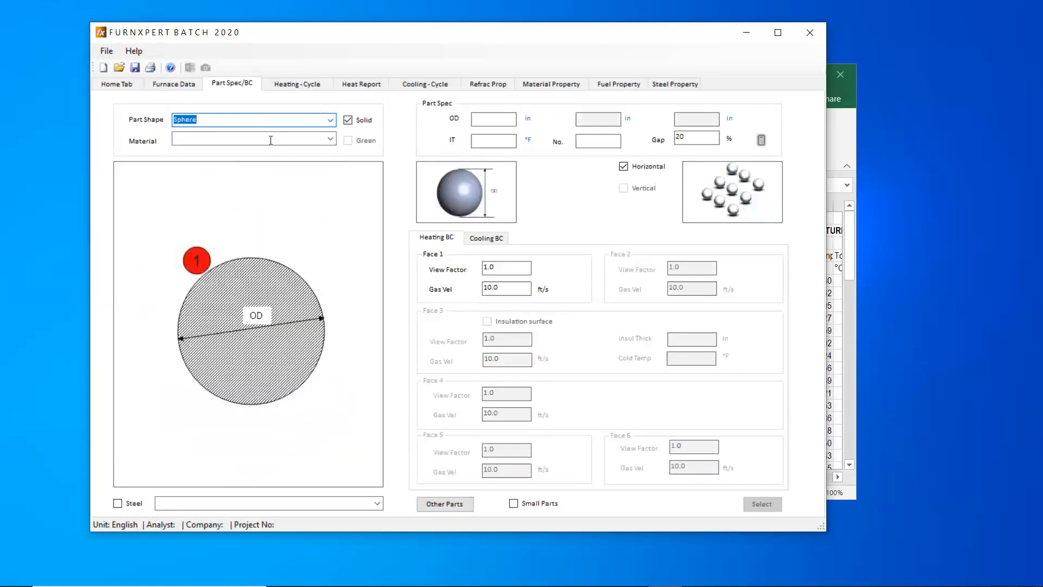
click(331, 120)
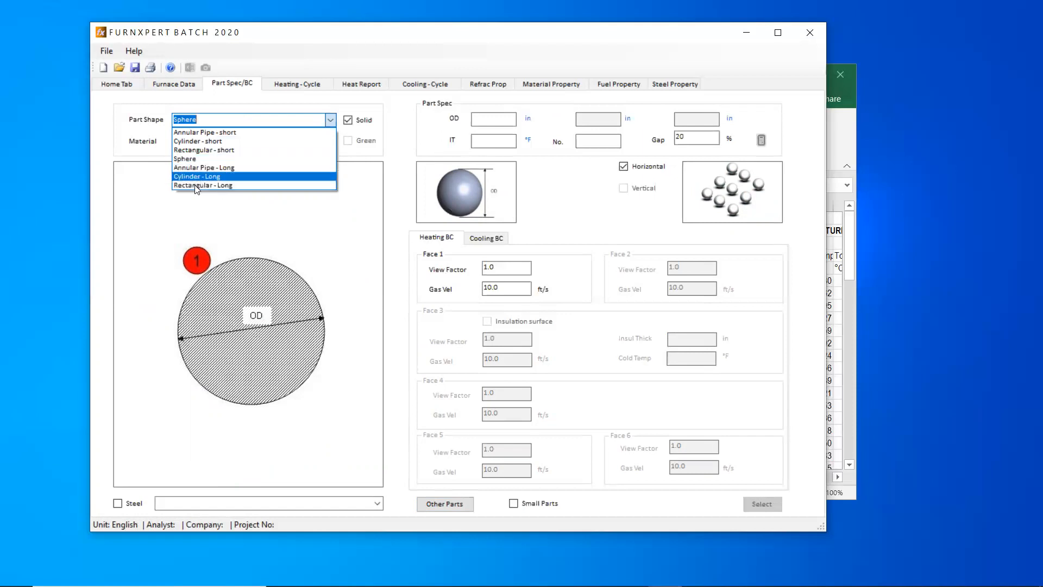
click(196, 177)
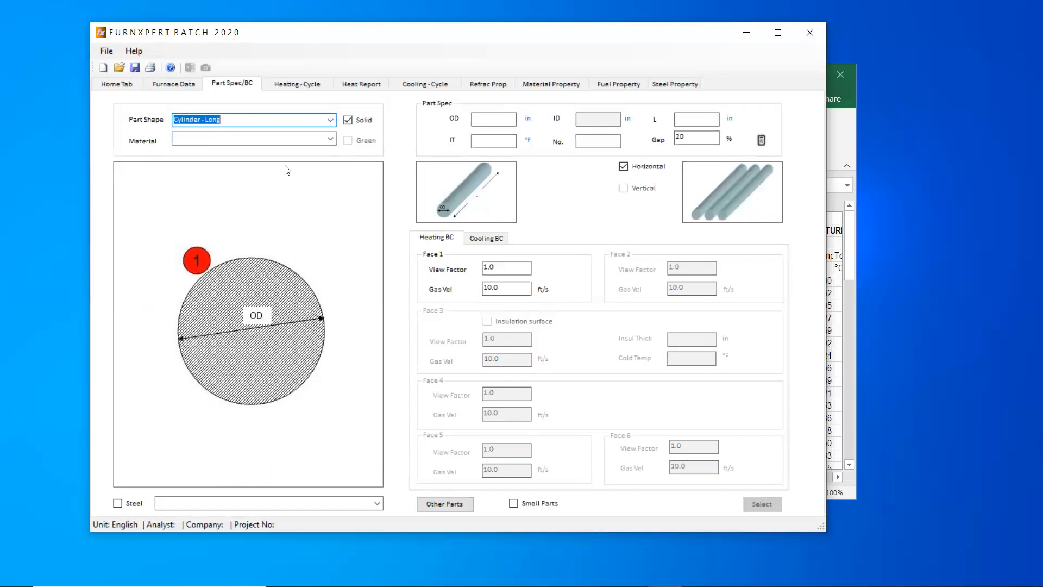
click(331, 121)
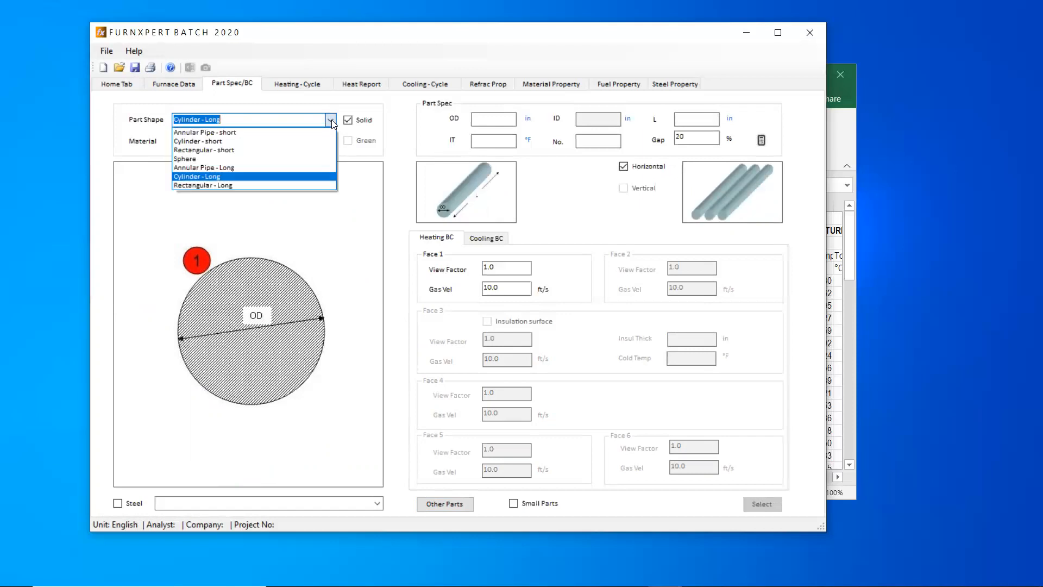
click(231, 186)
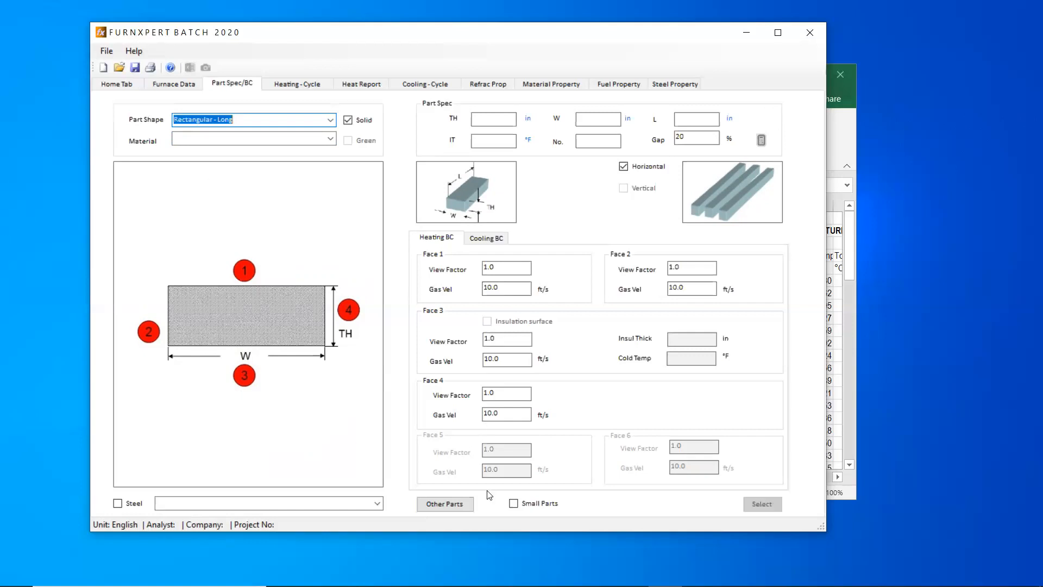
Step: Examine the shape, placement and container inputs for other parts, close them, and view the heating cycle settings
click(461, 510)
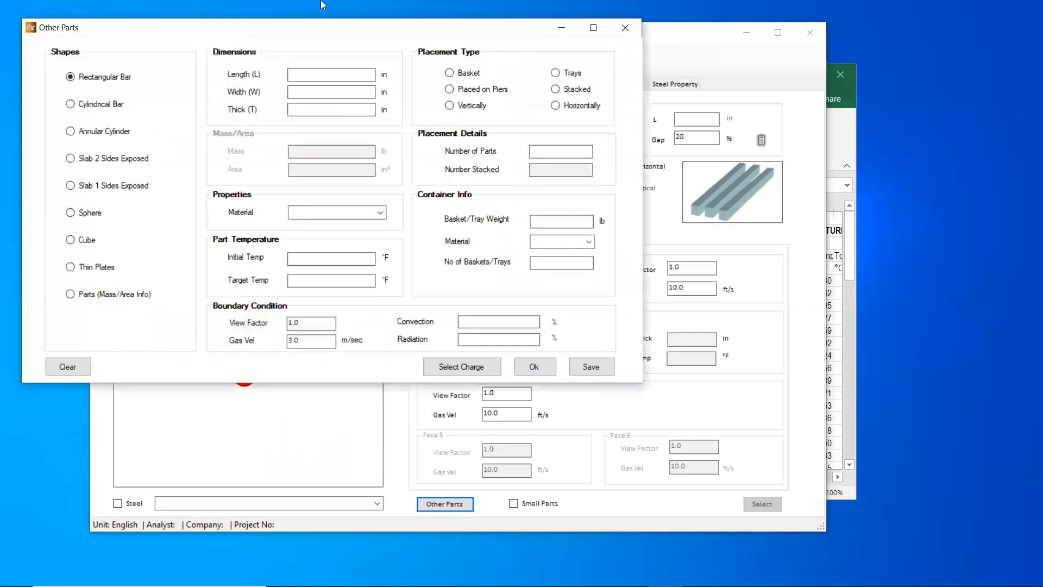
drag(345, 44, 505, 107)
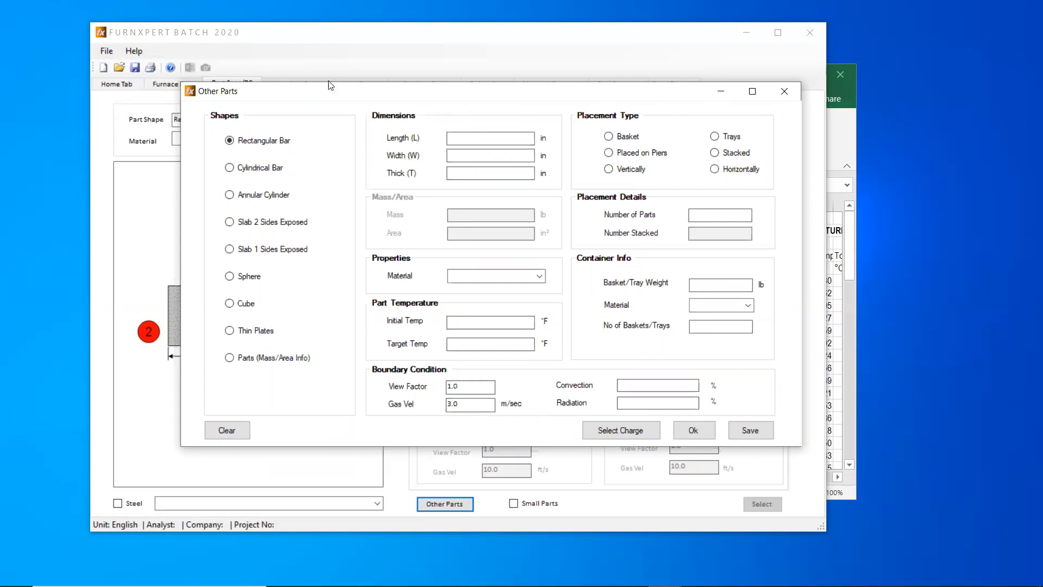
drag(342, 97, 300, 87)
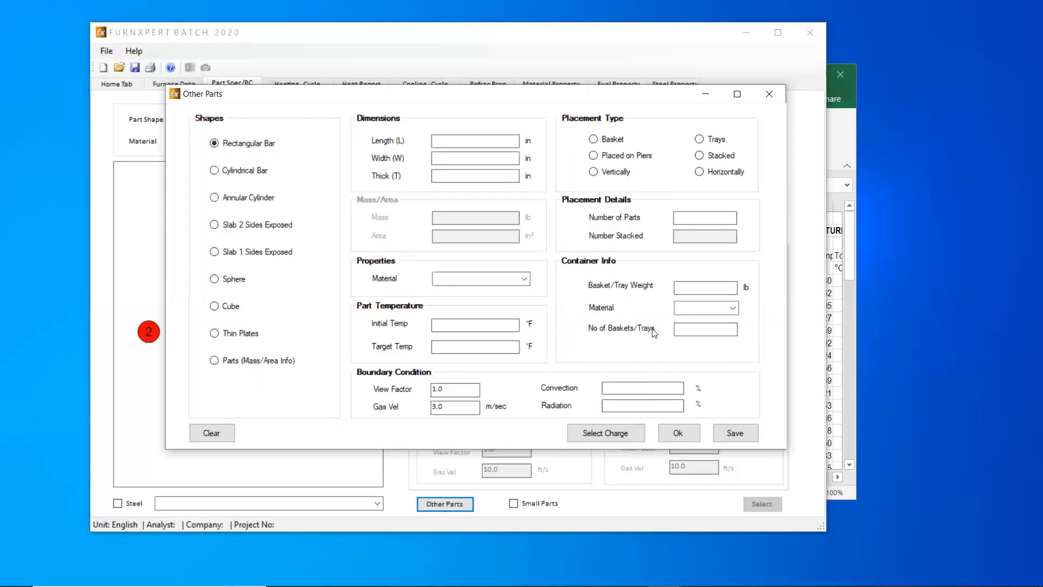
click(767, 96)
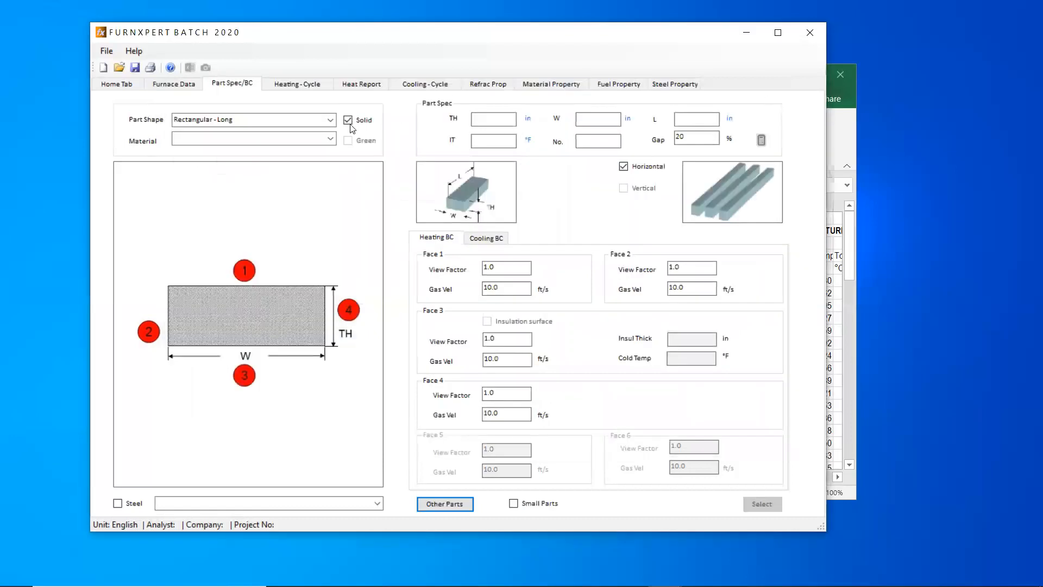
click(299, 85)
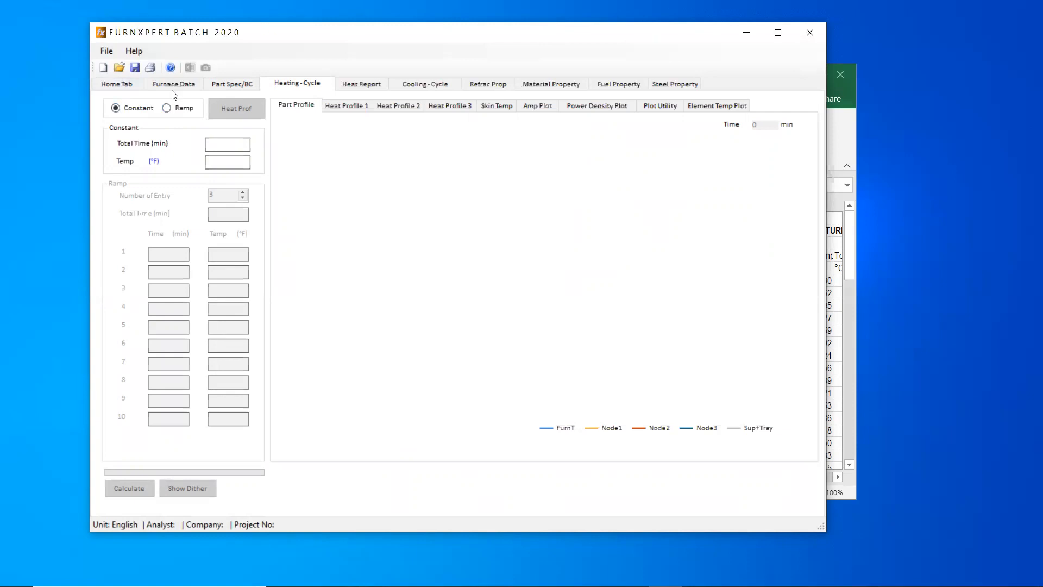
Step: Open the sample data file BatchSampElecCombNew2.anb
click(119, 68)
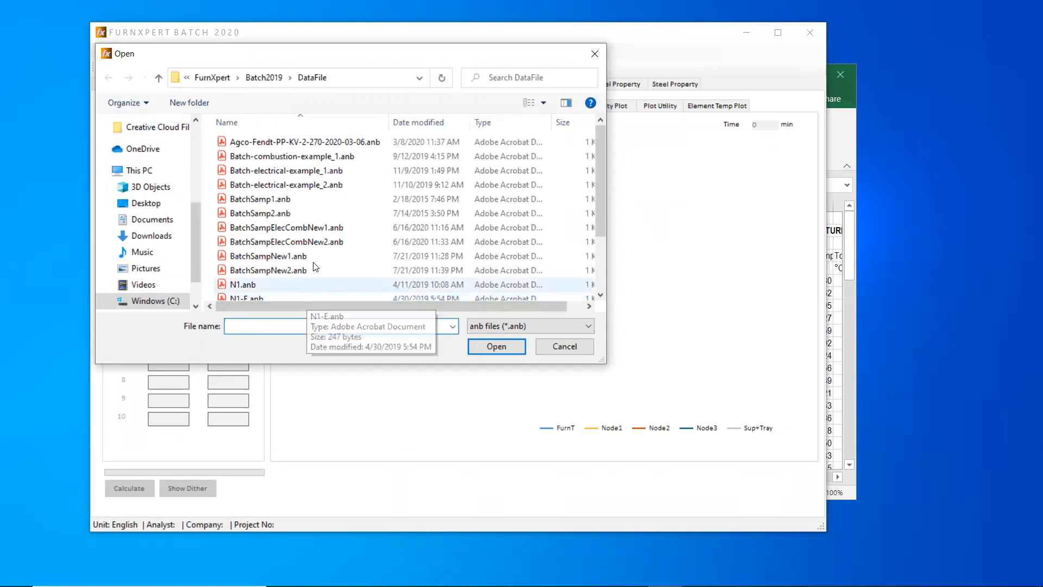
click(314, 243)
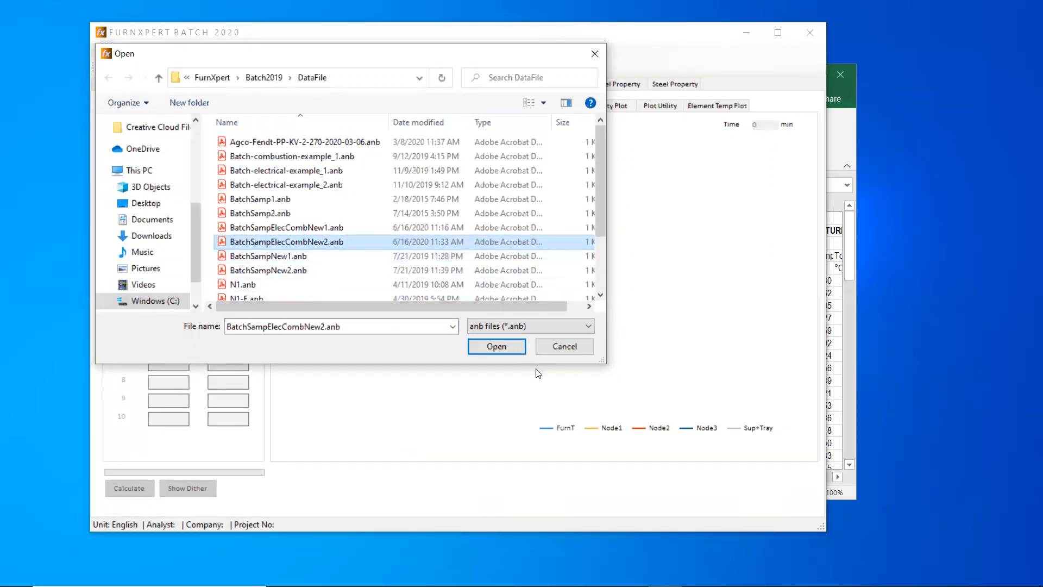
click(509, 346)
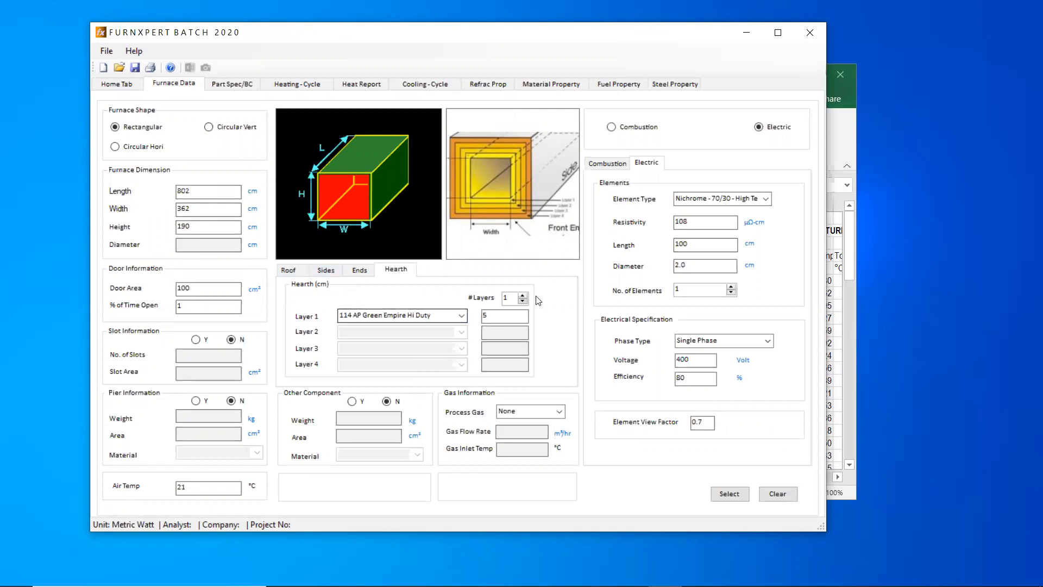
Step: Review the refractory layers of the furnace sides, ends and roof
click(325, 272)
click(357, 271)
click(321, 275)
click(305, 275)
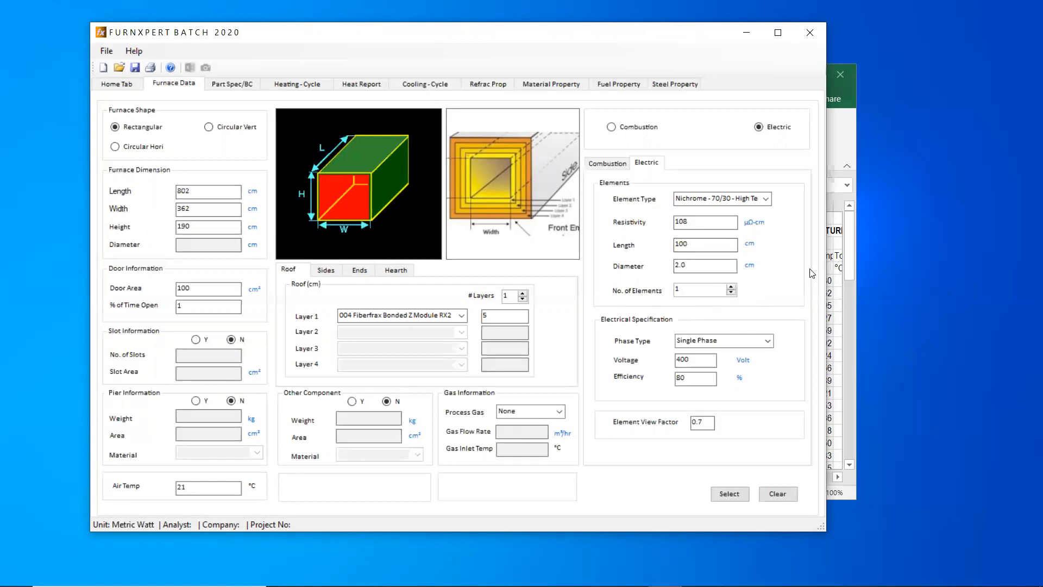
Step: Set the number of electric heating elements to 30
click(730, 288)
click(730, 288)
click(730, 288)
click(731, 288)
click(730, 288)
double_click(685, 290)
text(30)
Step: Set the electrical phase type to 3 Phase Delta and accept the furnace data
click(768, 341)
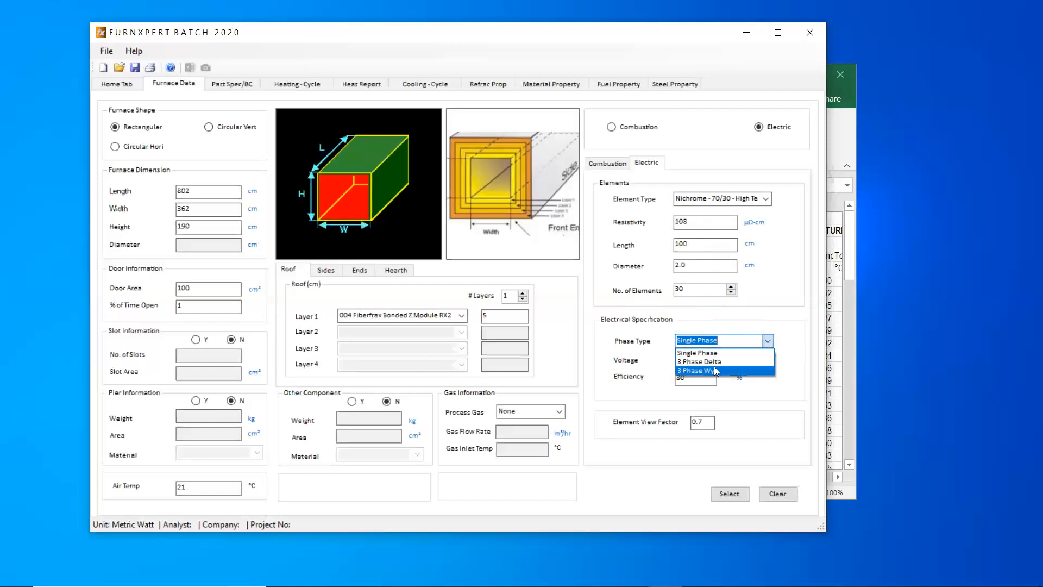
click(713, 362)
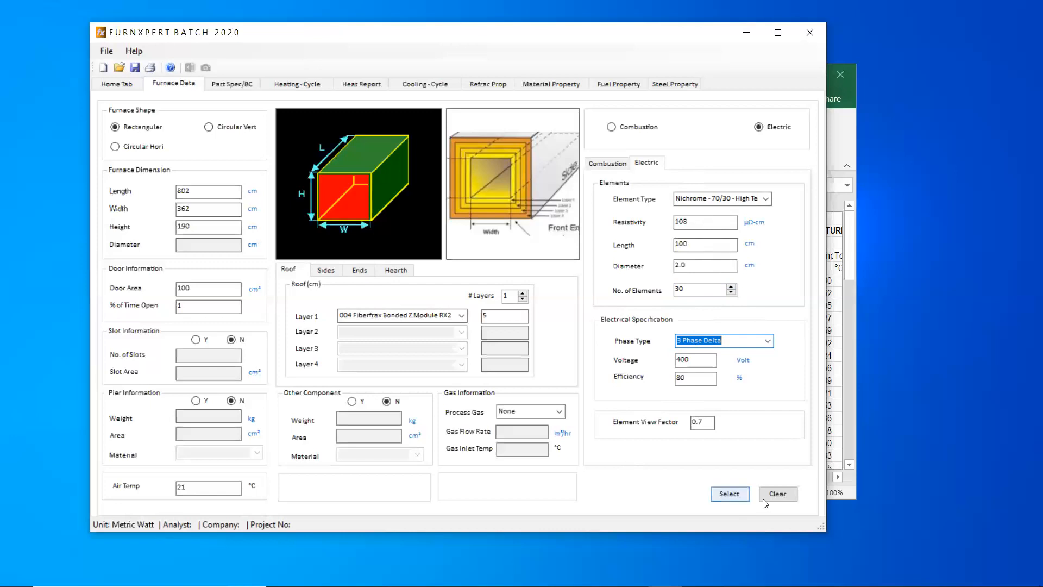
click(727, 495)
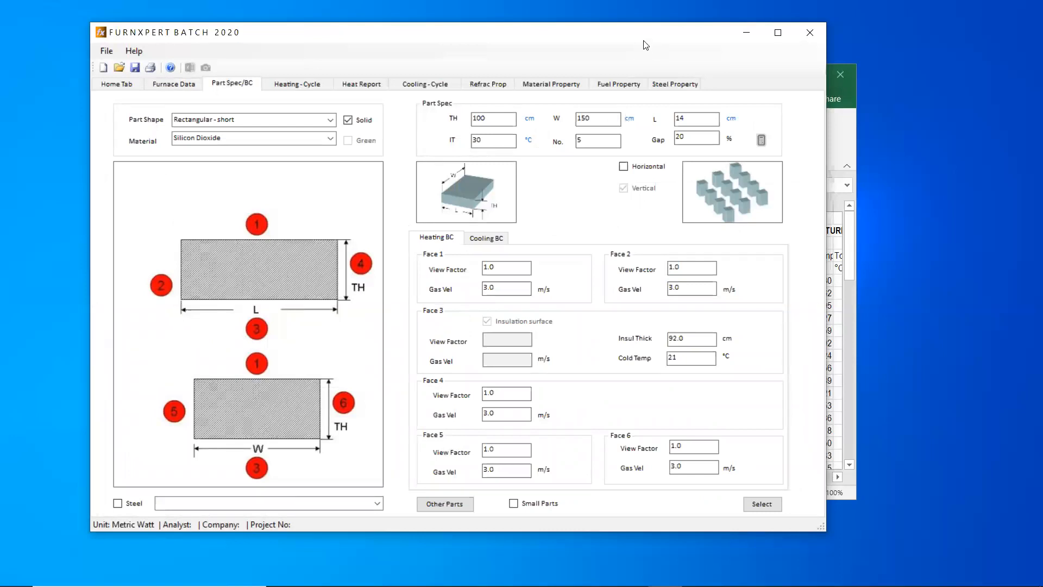
Step: Set the part shape to Cylinder - Long and its material to 1010 Carbon Steel
drag(542, 35, 606, 39)
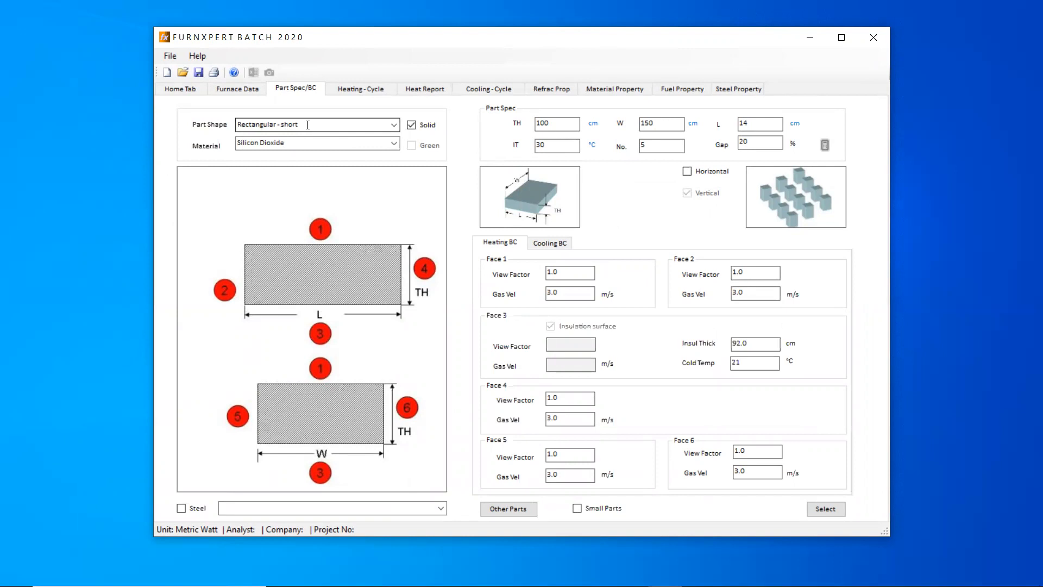
click(393, 124)
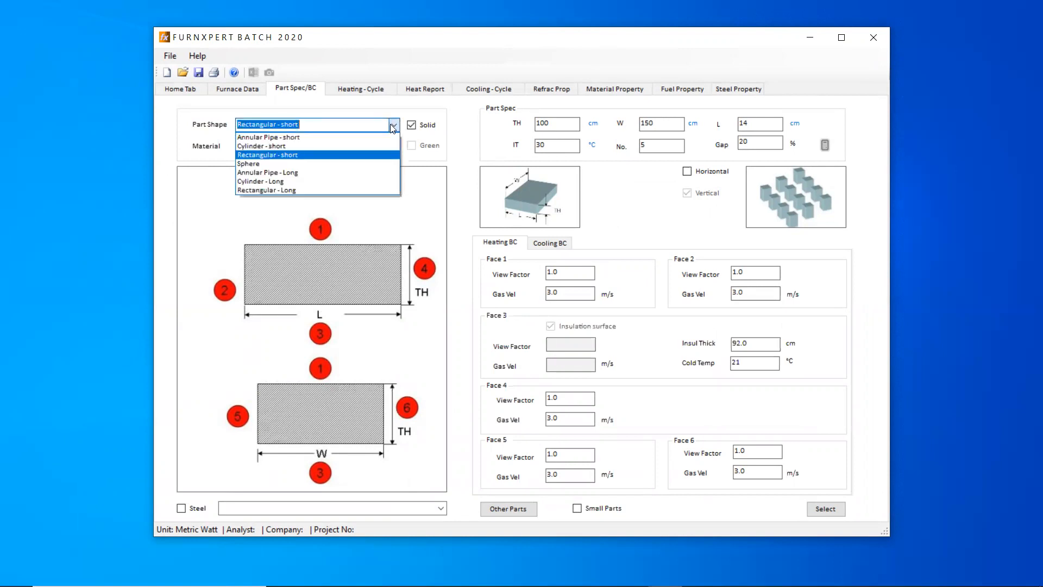
click(266, 181)
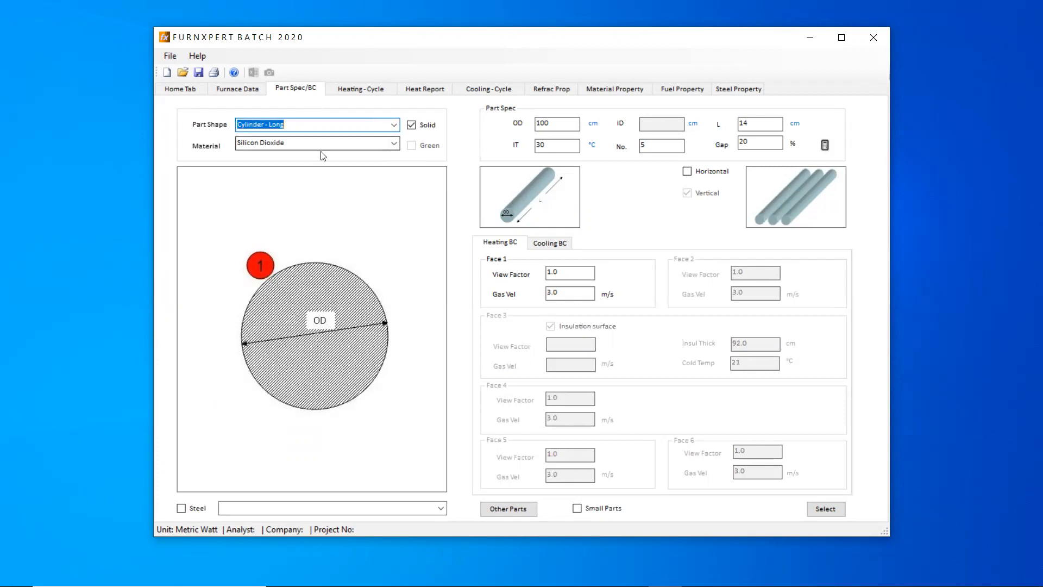
click(396, 144)
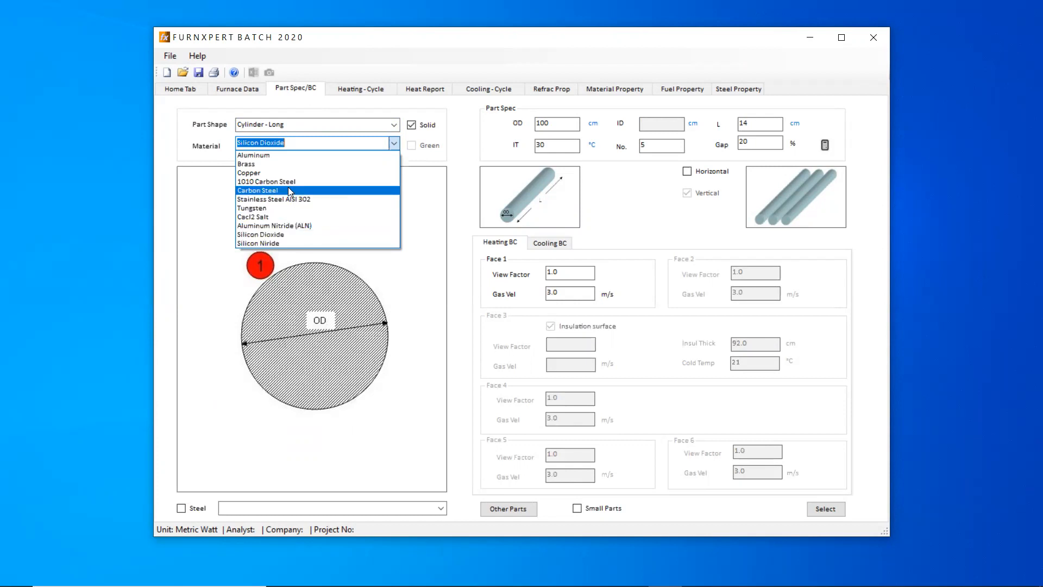
click(271, 181)
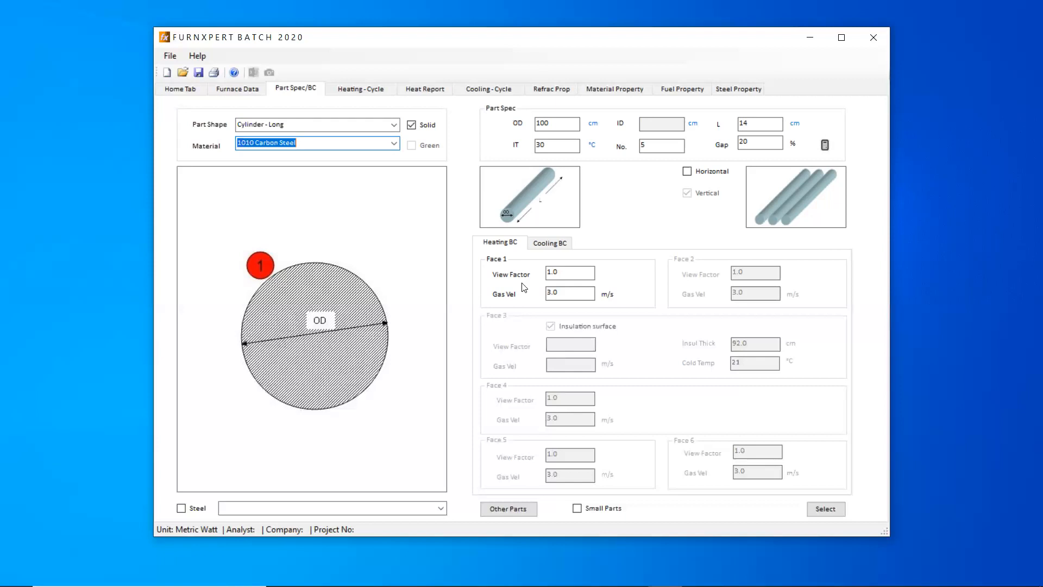
Step: Give the part an outer diameter of 10 cm, a length of 100 cm and a quantity of 10, and accept the specification
double_click(549, 125)
text(10)
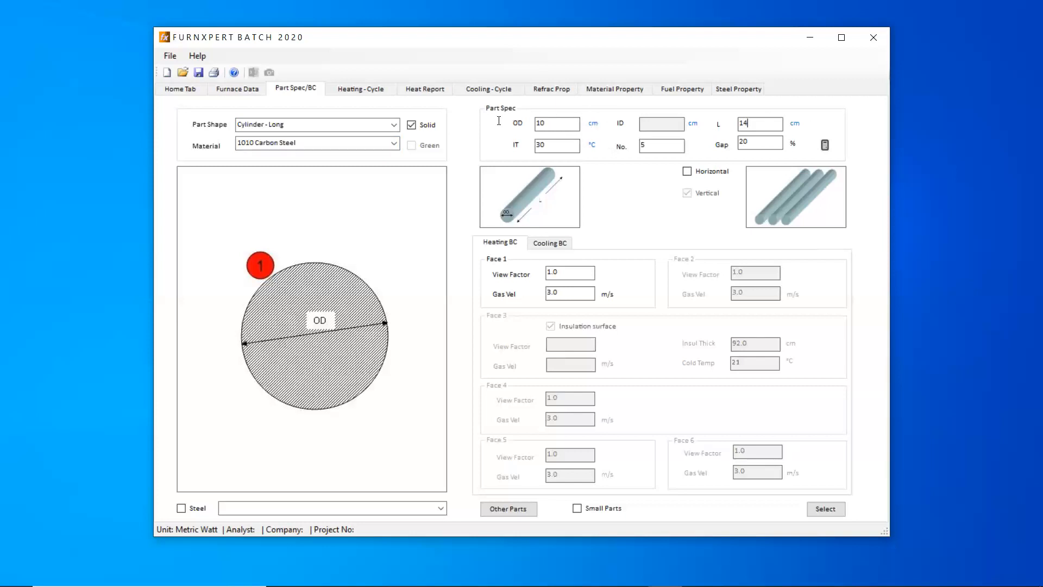
key(BackSpace)
text(00)
double_click(672, 146)
text(10)
click(565, 292)
click(826, 509)
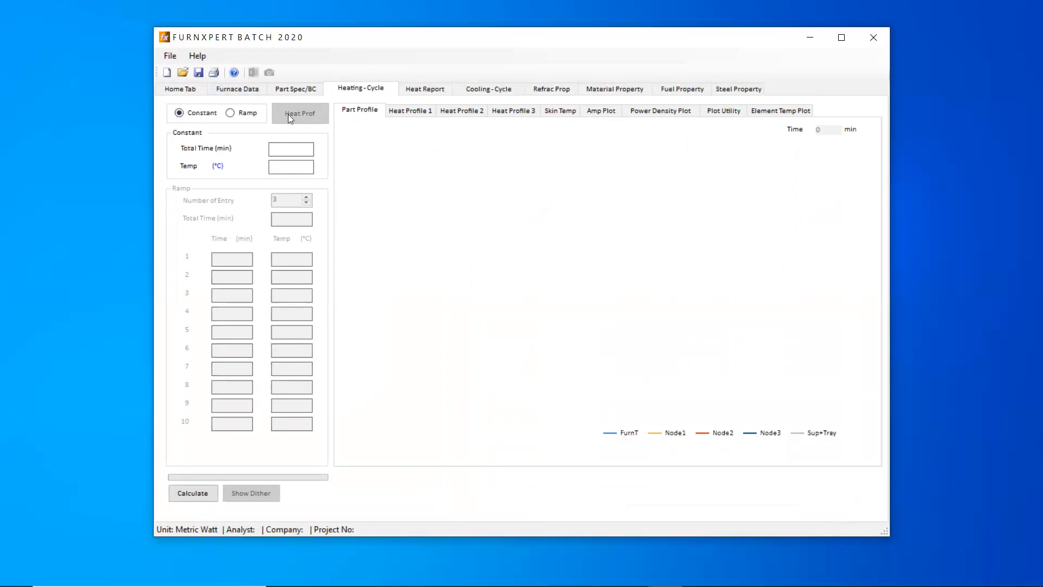
Step: Calculate a 60-minute ramp heating cycle with 30 °C at 0 min, 1000 °C at 30 min and 1000 °C at 60 min
click(238, 114)
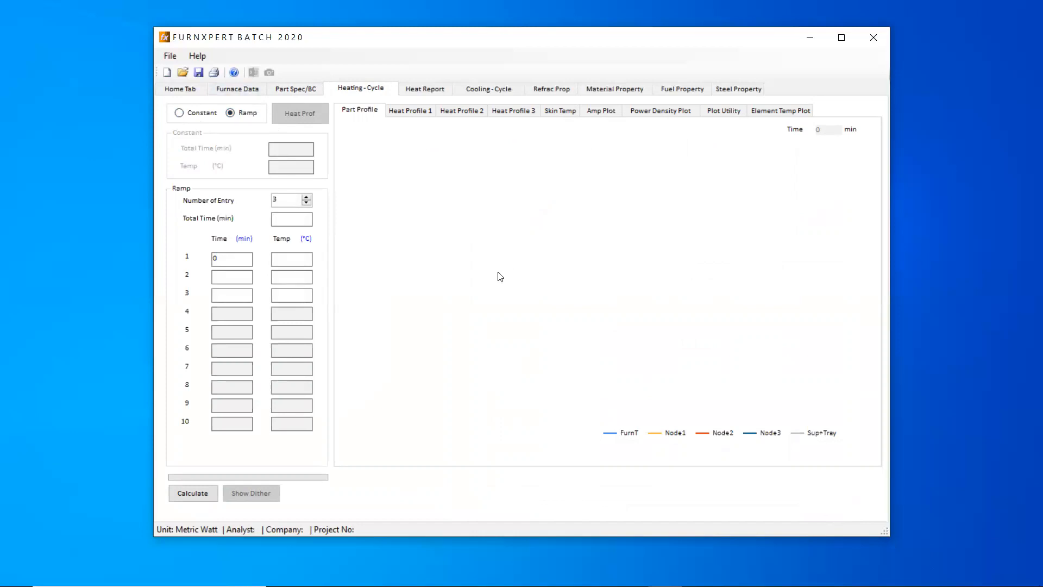
text(60)
text(30)
text(1000)
text(100)
click(193, 497)
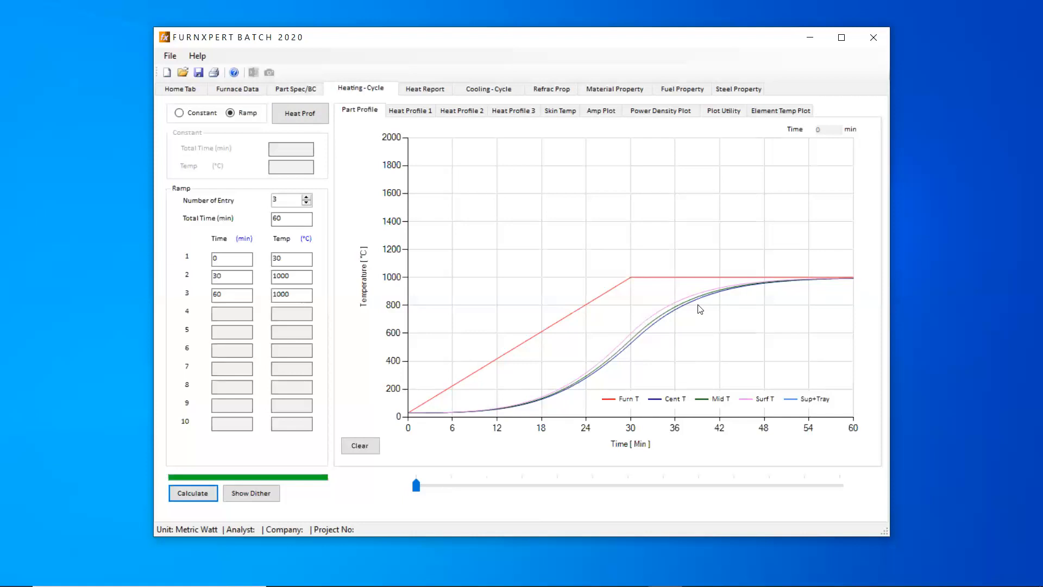
Step: Generate the heat profiles and review the part temperature, heat rate and skin temperature plots
click(299, 114)
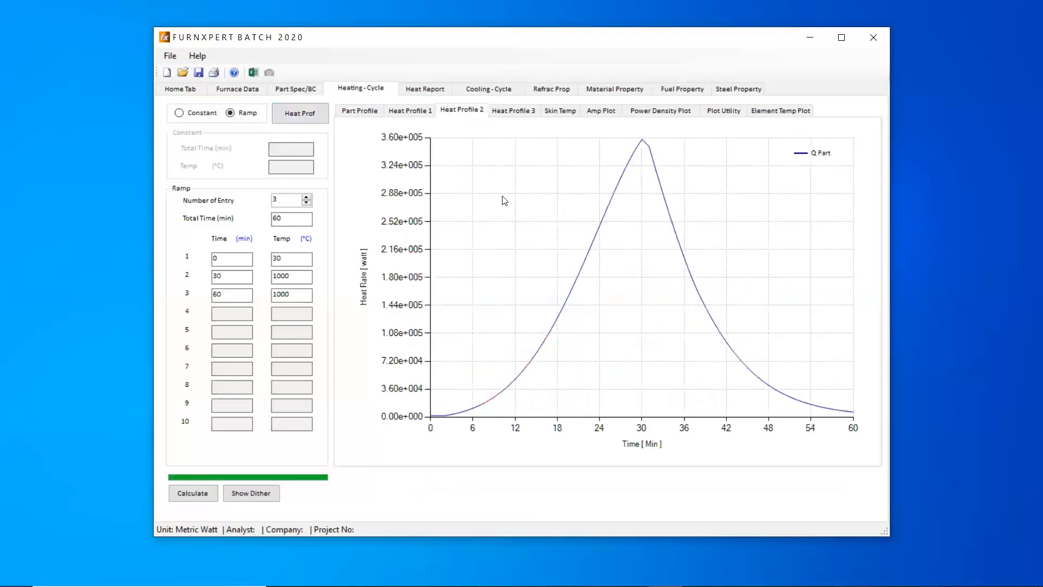
click(404, 111)
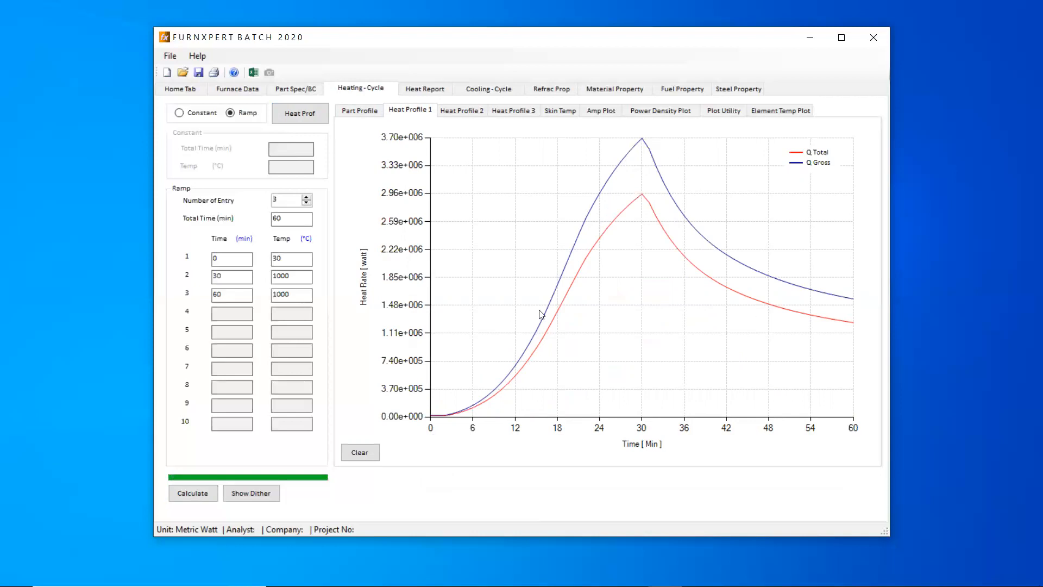
click(363, 110)
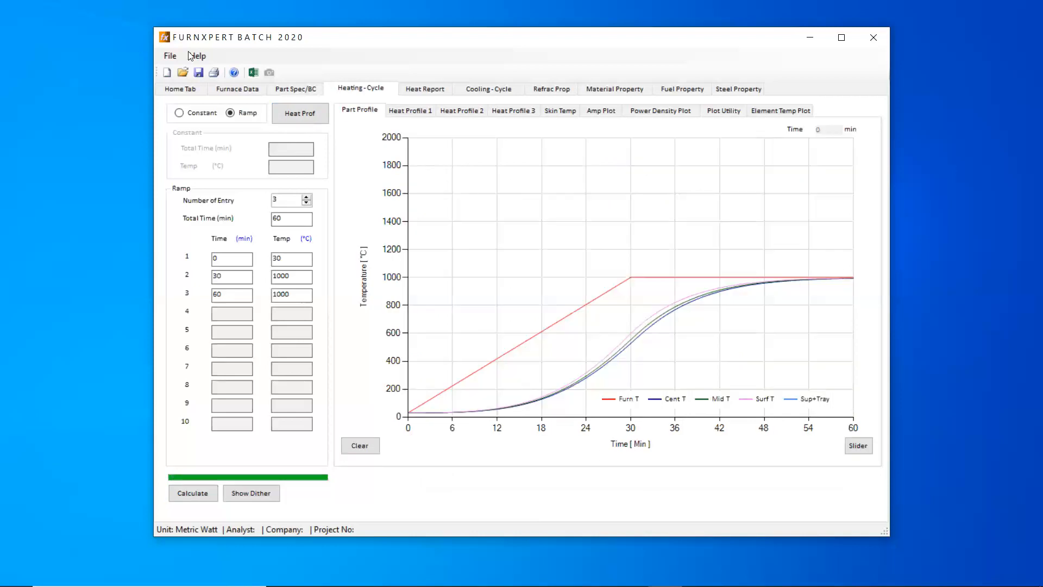
click(420, 111)
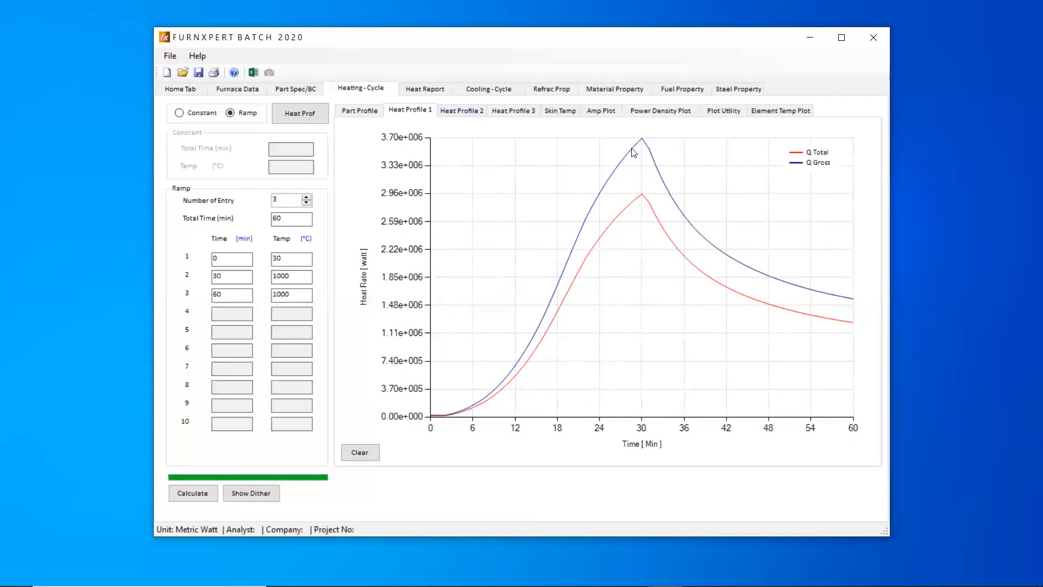
click(472, 112)
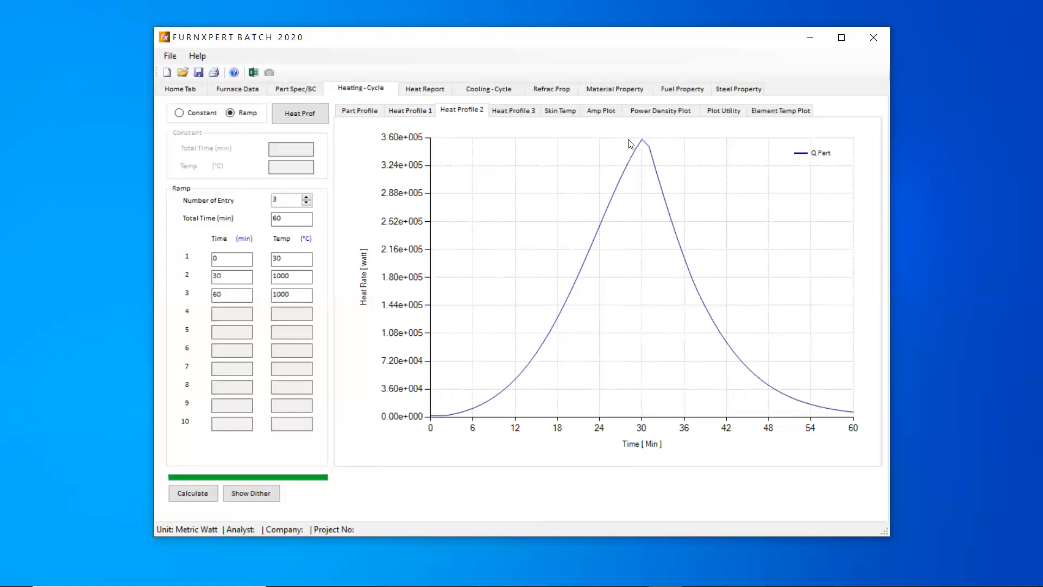
click(519, 111)
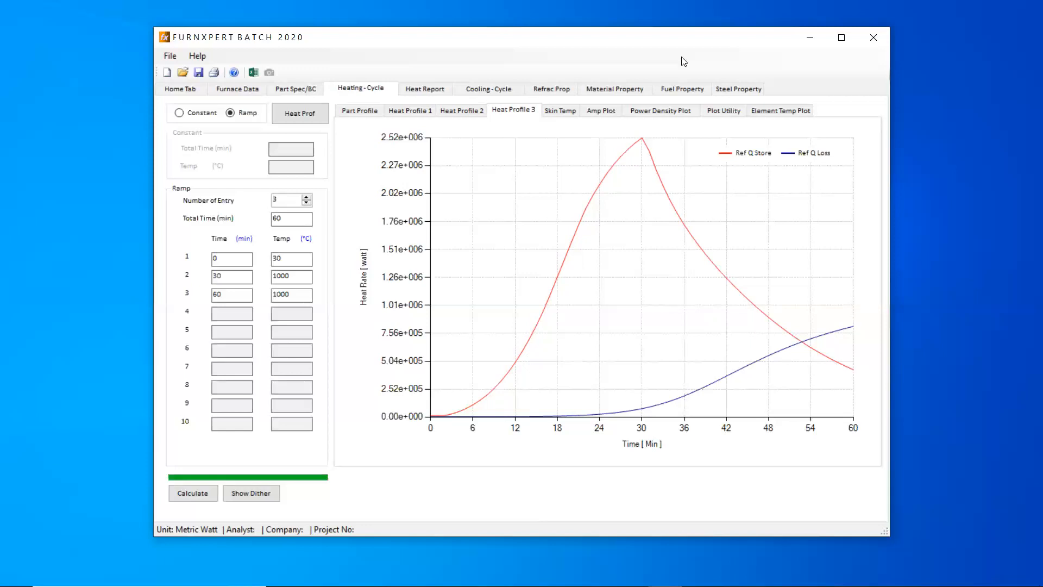
click(567, 115)
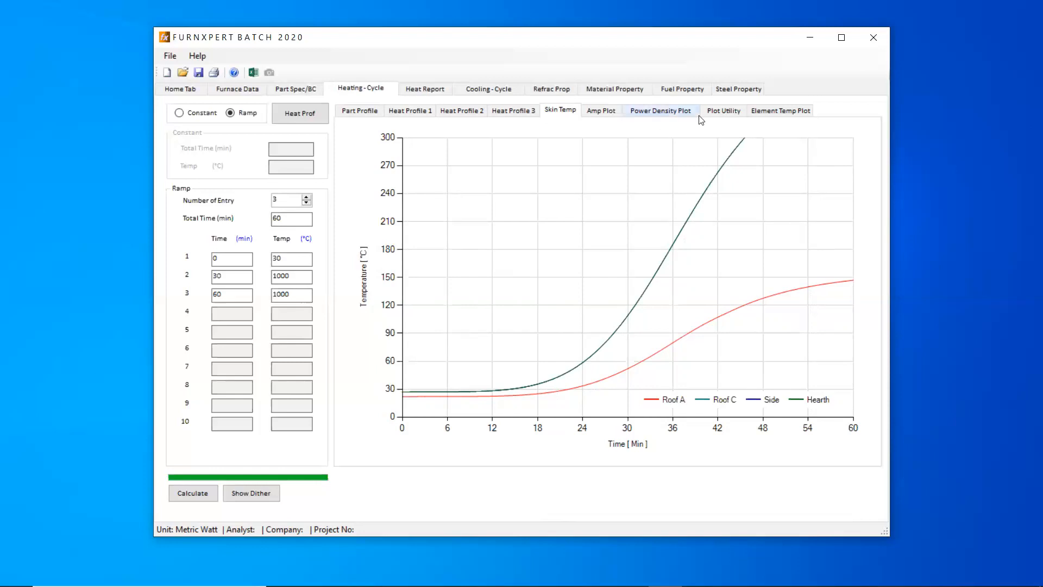
Step: Turn off exponent notation for the plots, set the skin temperature Y maximum to 500 and apply the heat plot scale
click(714, 113)
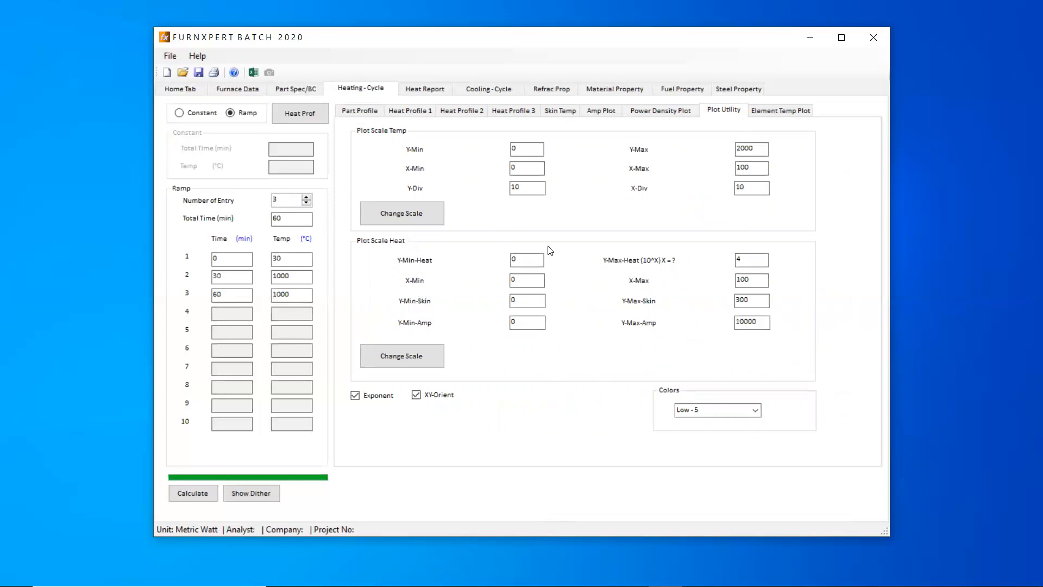
click(380, 397)
double_click(752, 303)
text(500)
click(399, 359)
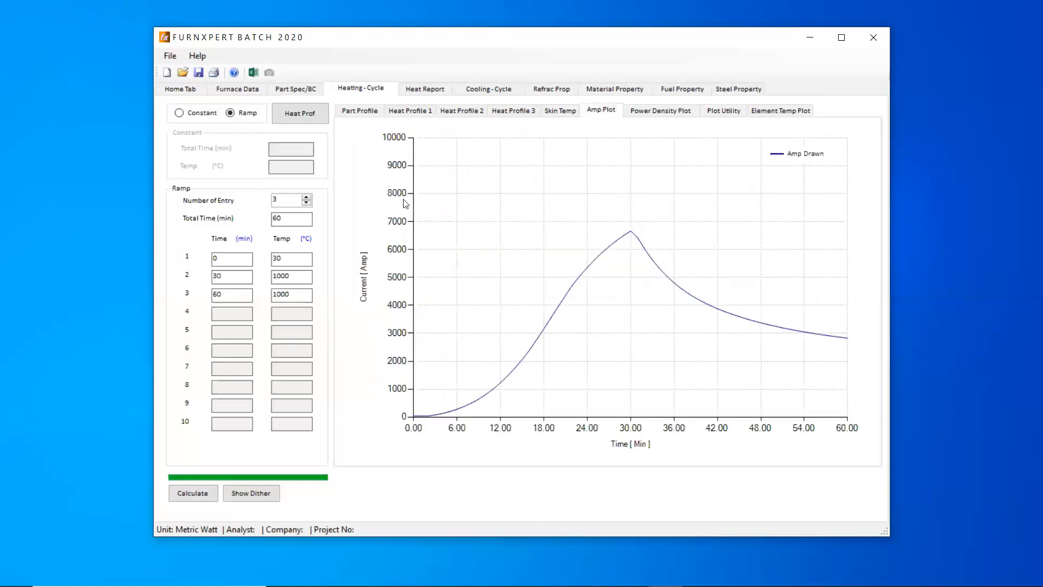
Step: Review the skin temperature, amp, power density and element temperature plots, and examine the heat report
click(569, 111)
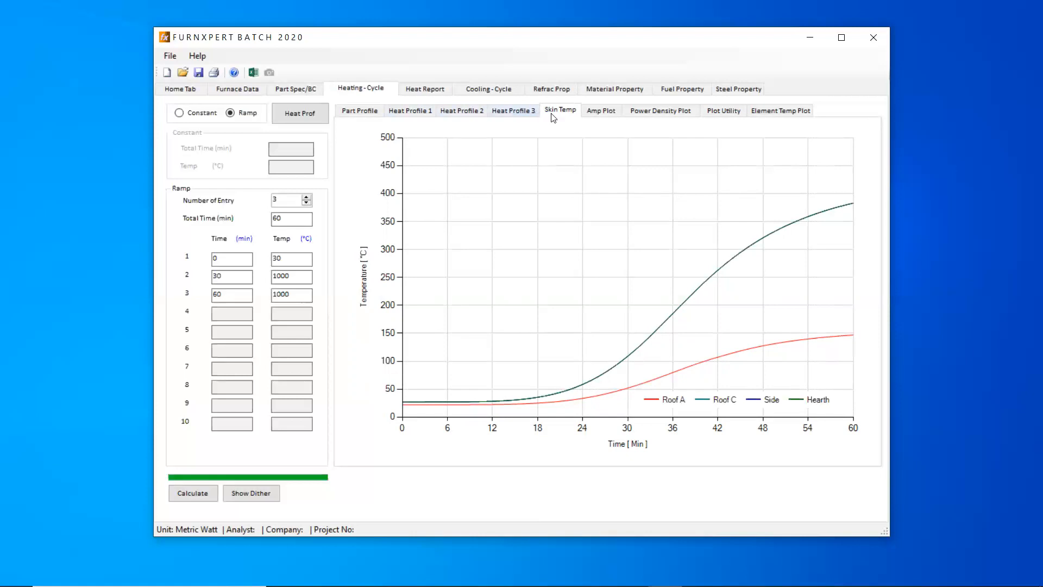
click(610, 115)
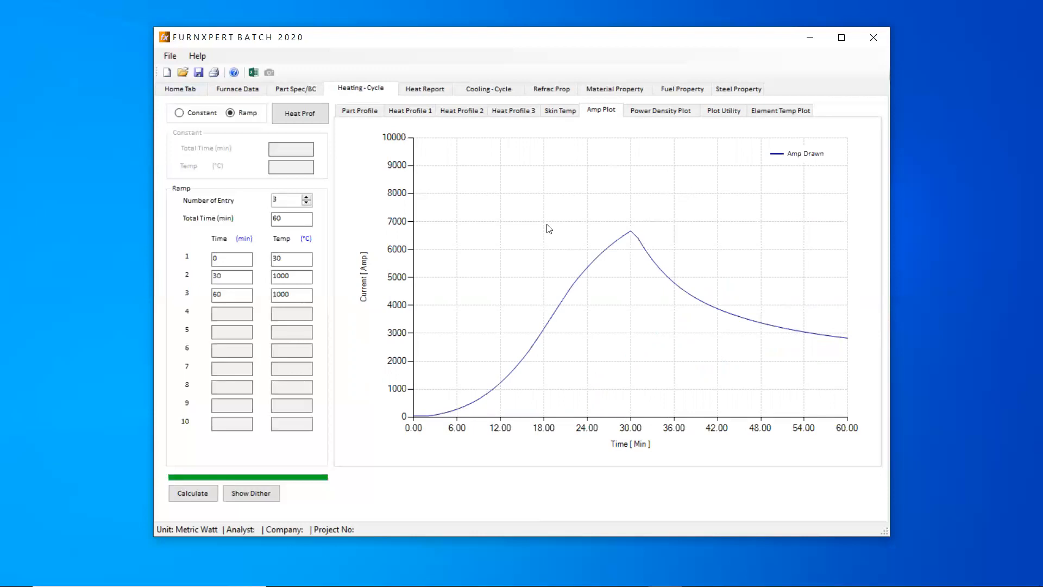
click(651, 114)
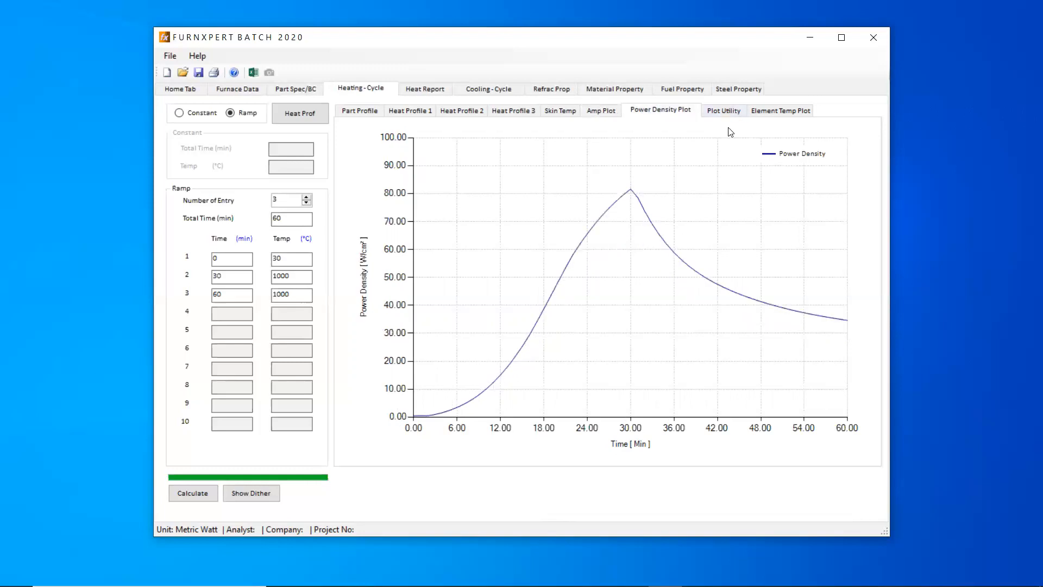
click(773, 111)
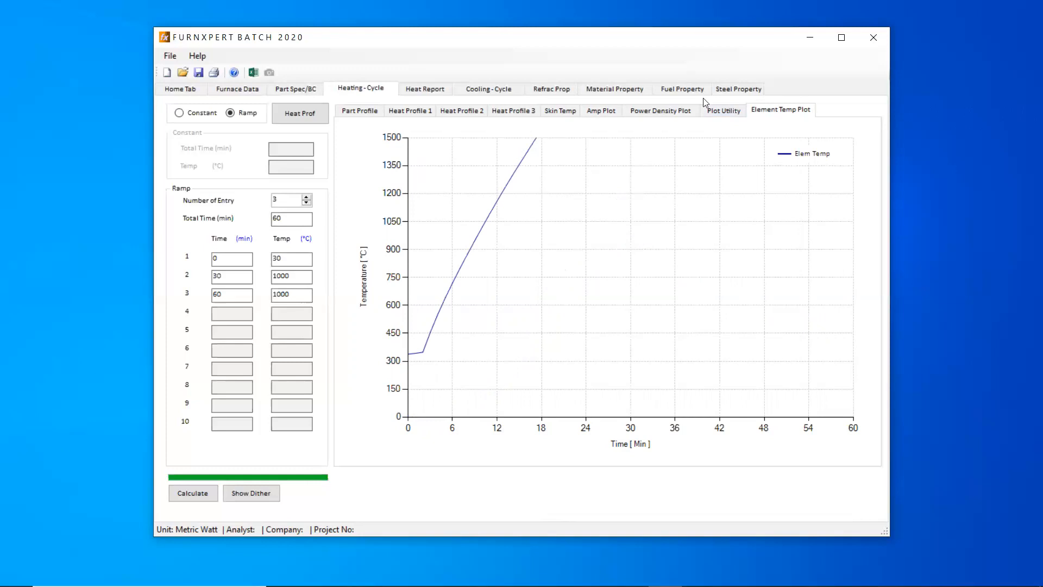
click(737, 114)
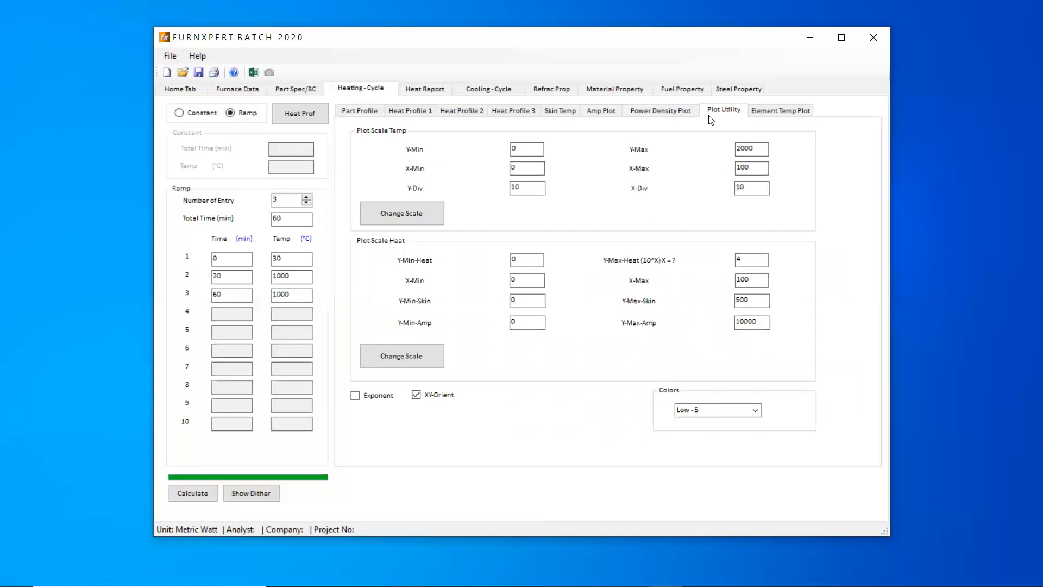
click(776, 112)
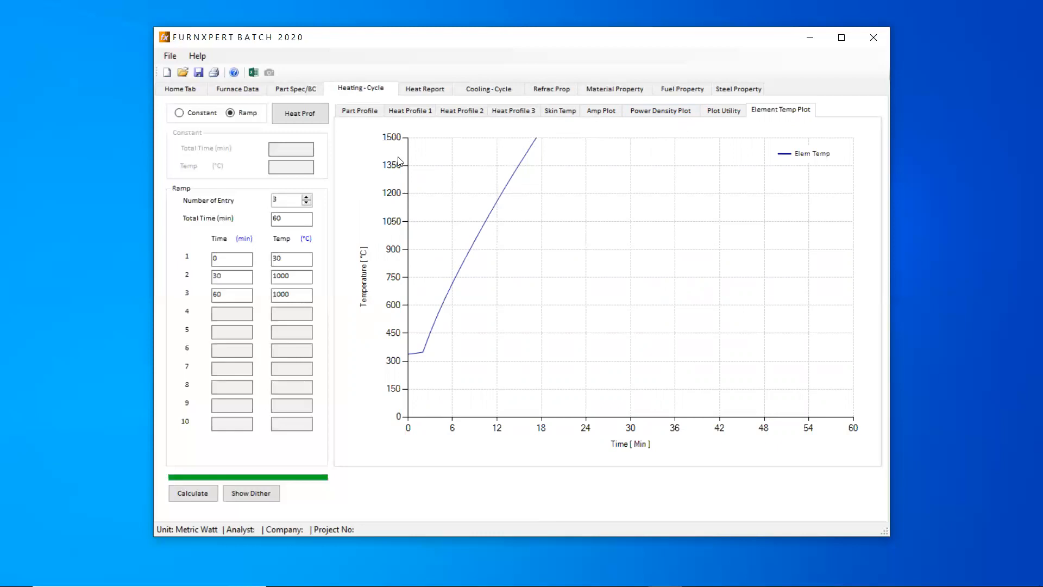
click(416, 90)
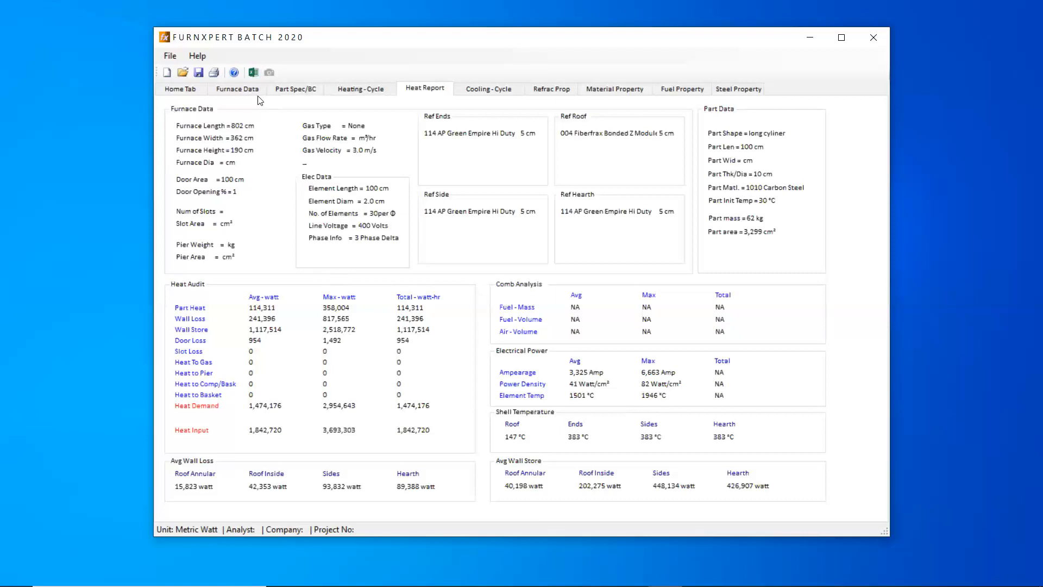
Step: Return to the furnace data and switch the furnace heating from Electric to Combustion
click(239, 89)
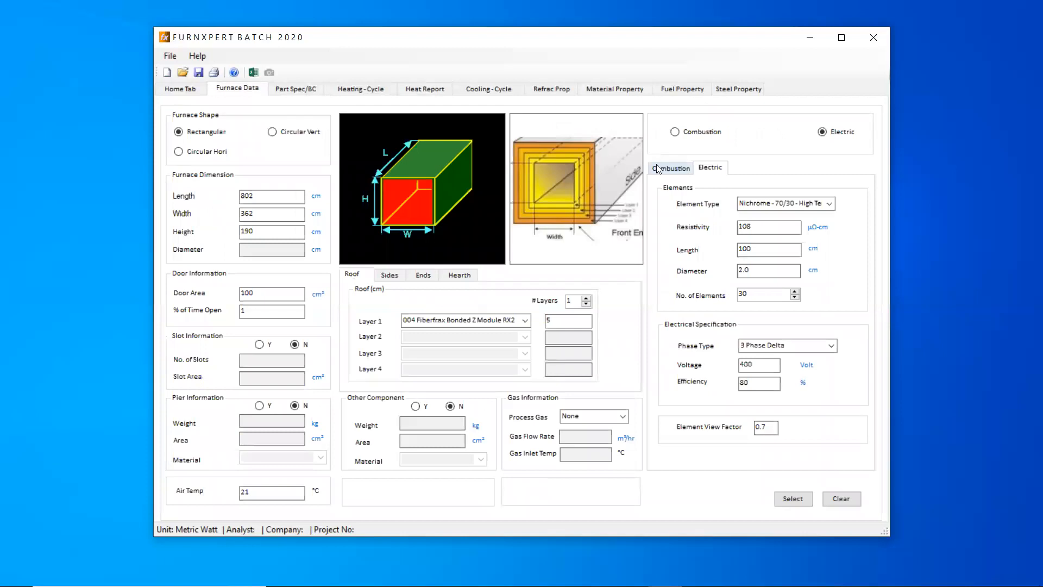
click(672, 169)
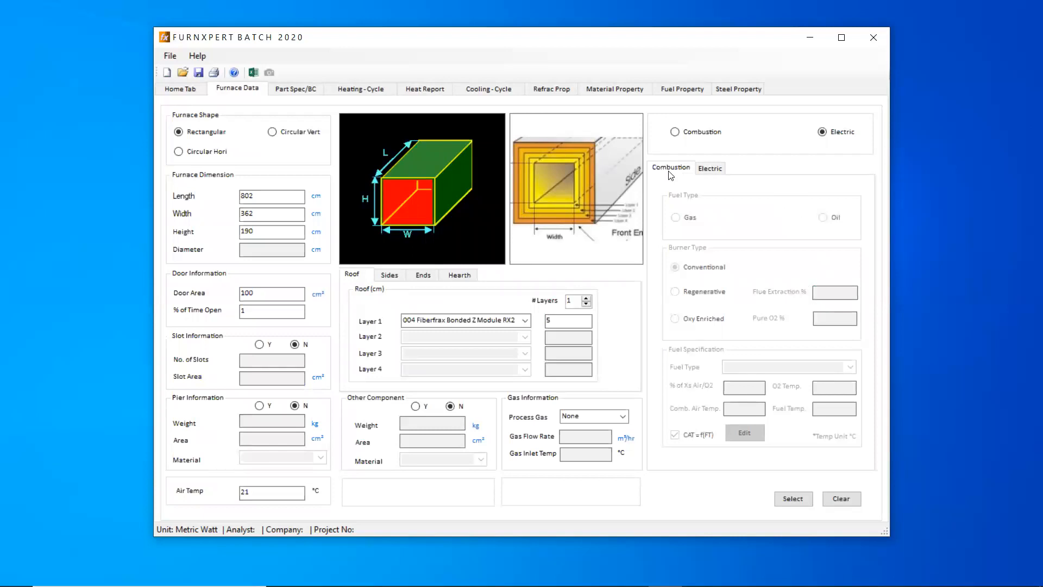
click(702, 137)
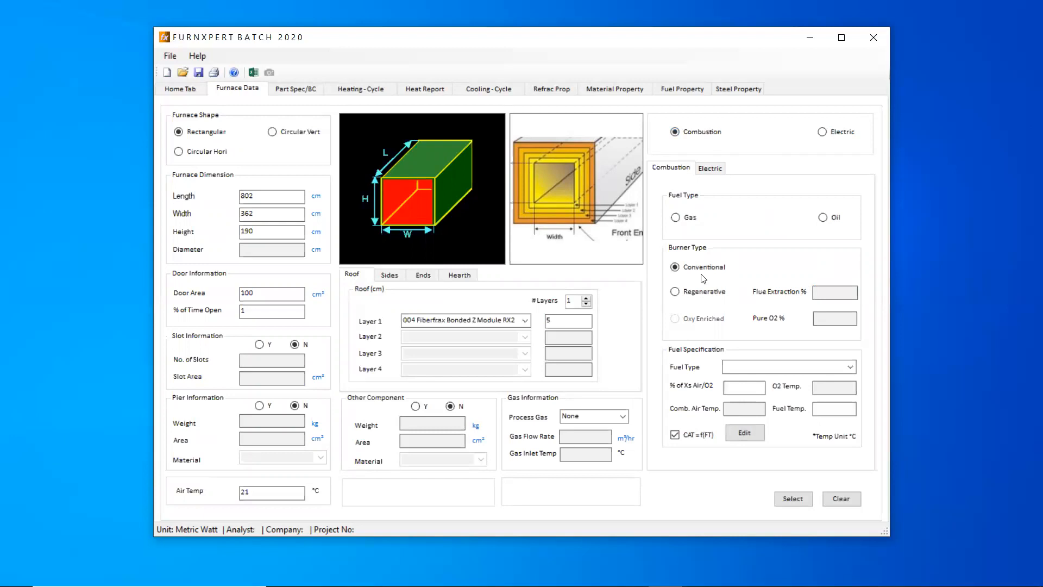
Step: Choose 111 Natural Gas as the combustion fuel and set the excess air to 10%
click(850, 367)
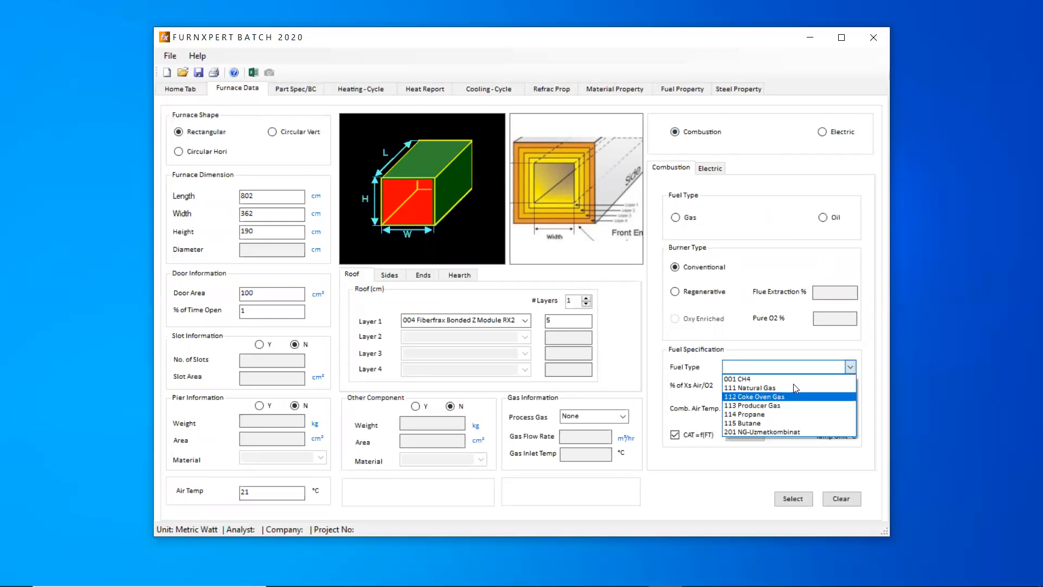
click(786, 388)
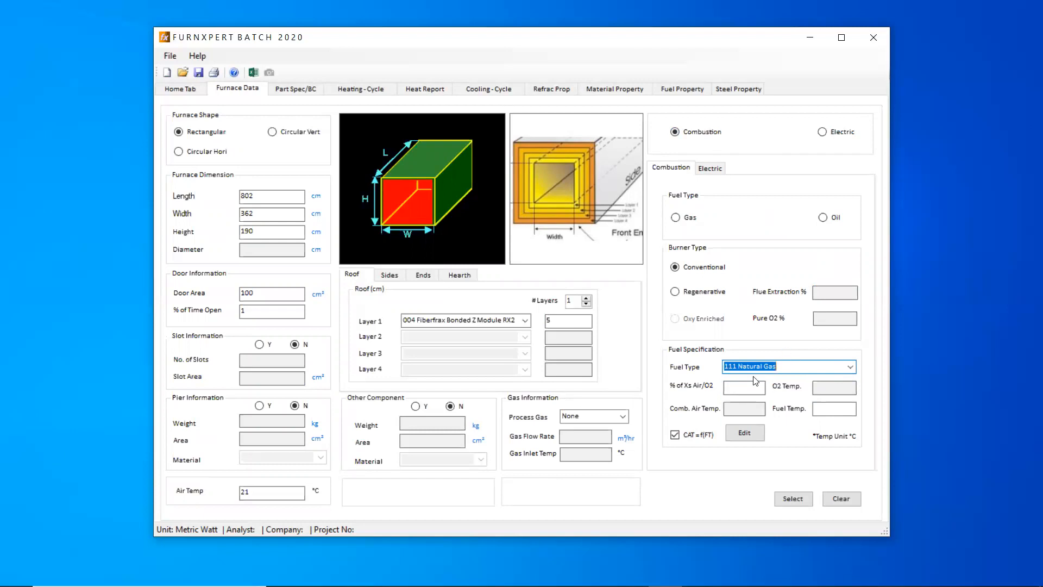
click(736, 389)
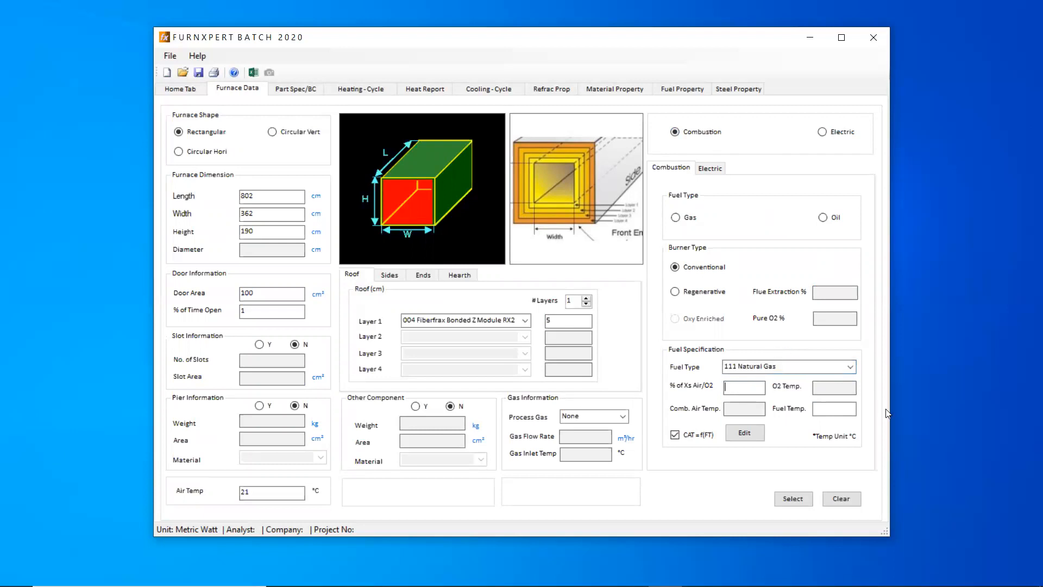
text(10)
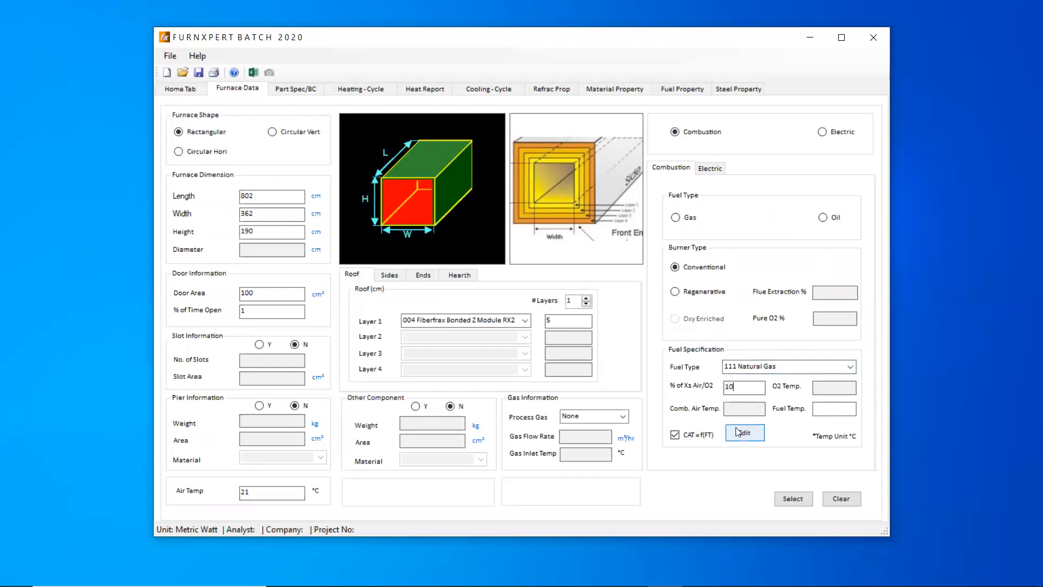
Step: Turn off the furnace-temperature-dependent combustion air temperature and set the fuel temperature to 30 °C
click(674, 435)
click(739, 406)
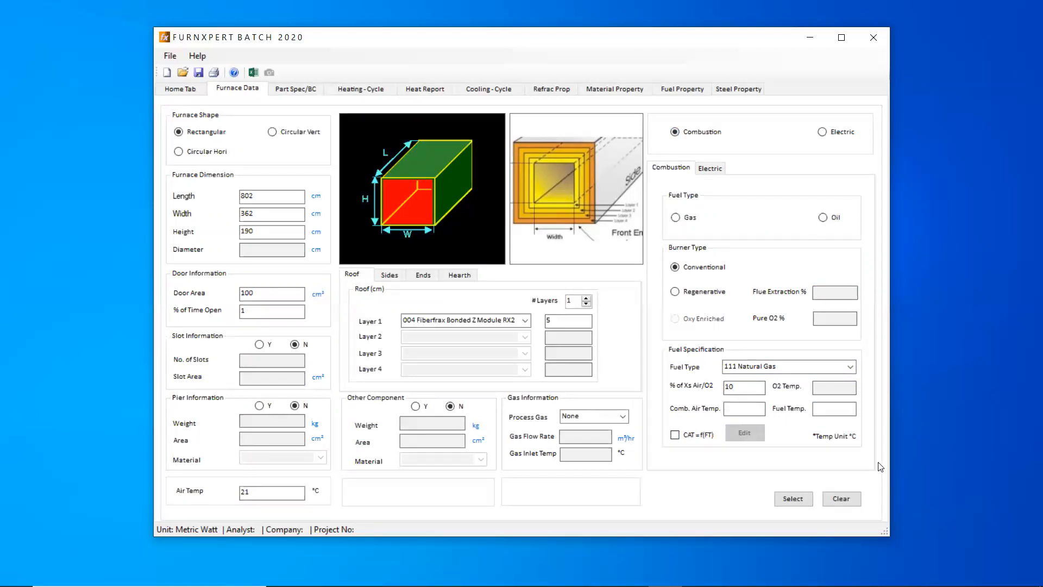
text(2)
text(3)
Step: Turn on the combustion air temperature function, examine its table of furnace and combustion temperatures, and turn the function off again
click(675, 435)
click(744, 435)
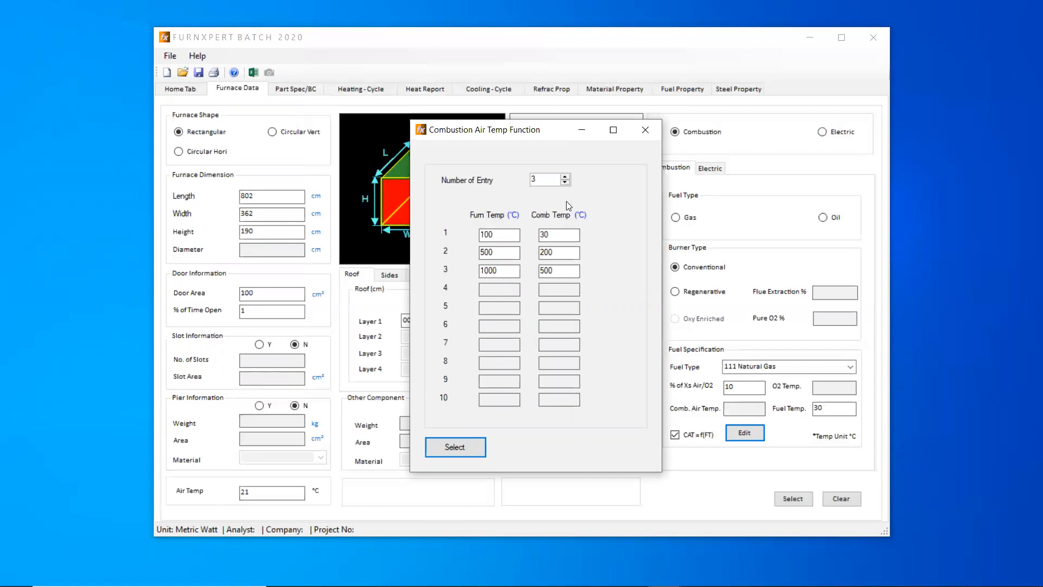
click(646, 131)
click(675, 435)
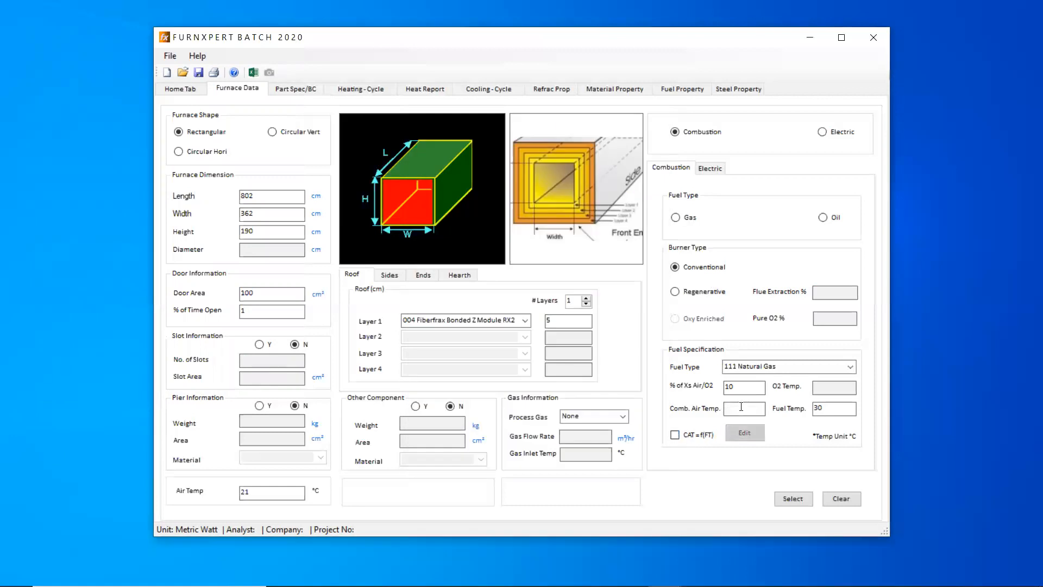
Step: Set the combustion air temperature to 200 °C and accept the furnace data and part specification
text(200)
click(793, 498)
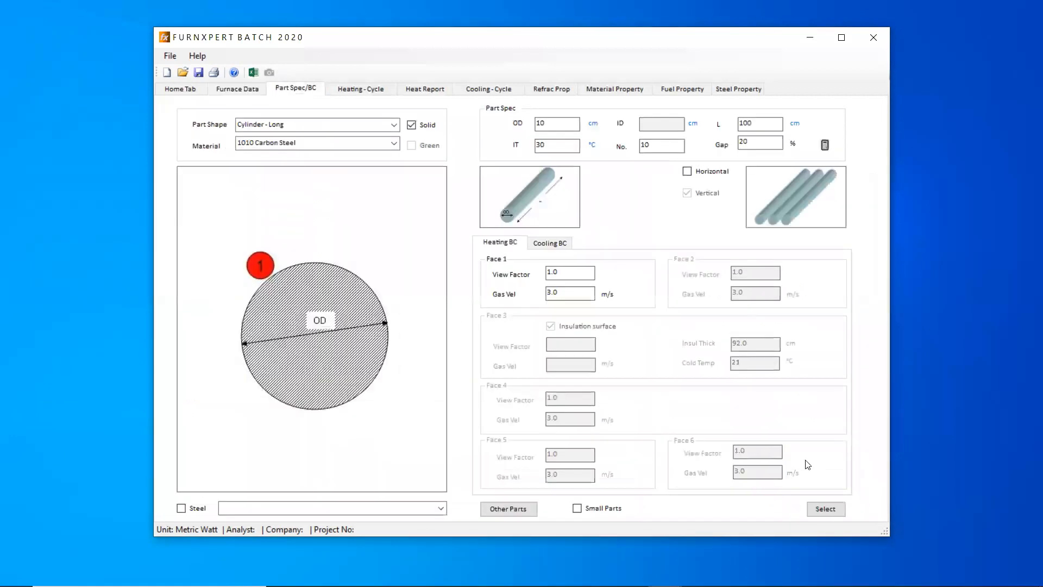
click(831, 511)
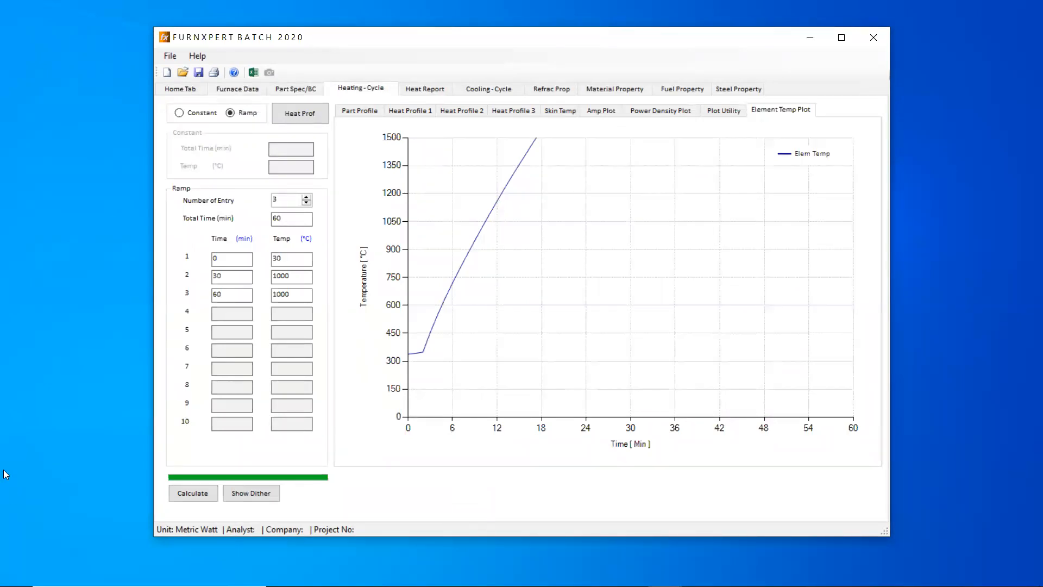
Step: Calculate the combustion heating cycle, generate its heat profiles, and review the three heat profile plots and the heat report
click(202, 493)
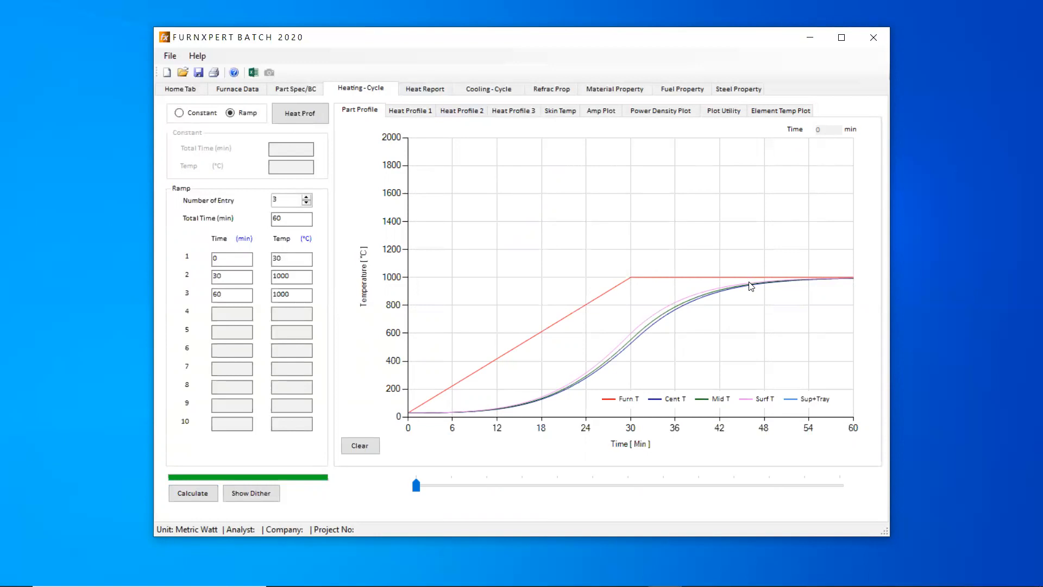
click(300, 115)
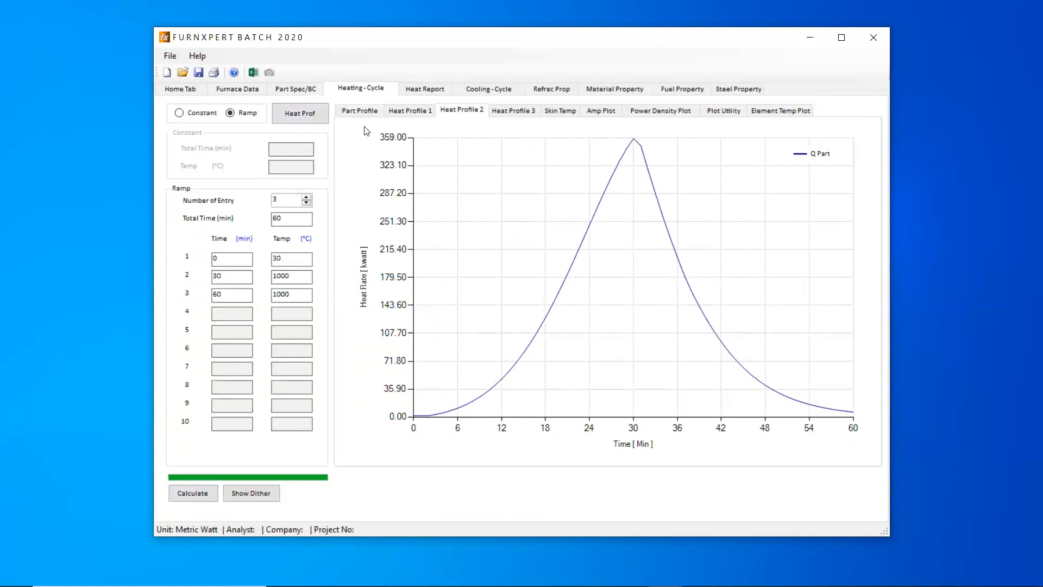
click(415, 111)
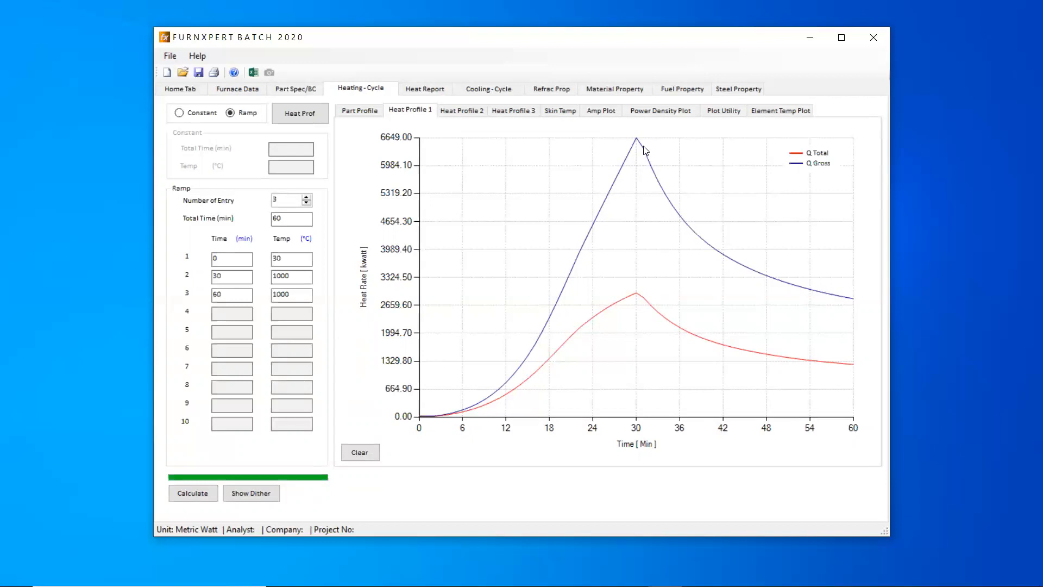
click(474, 112)
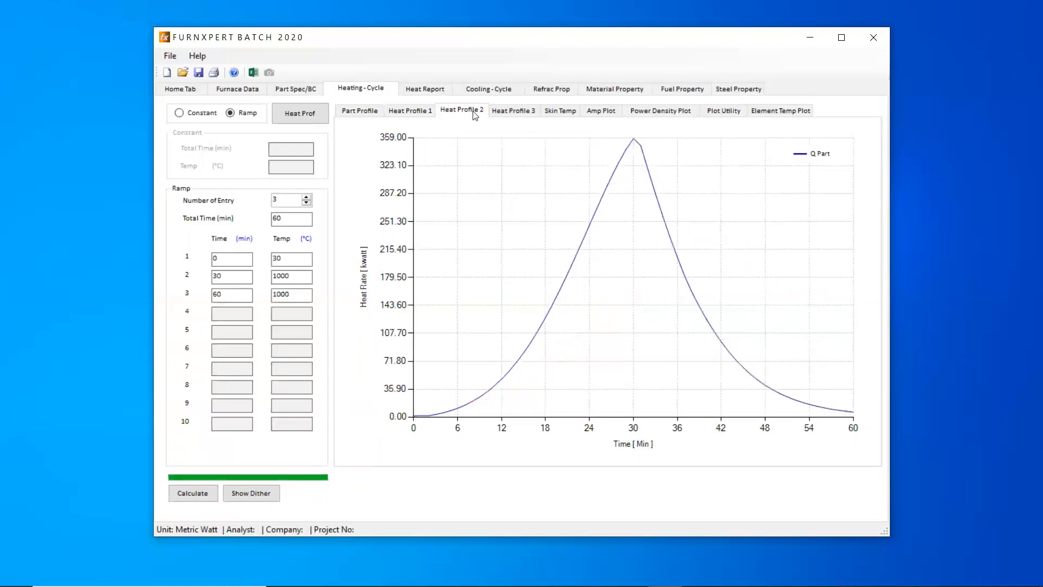
click(511, 114)
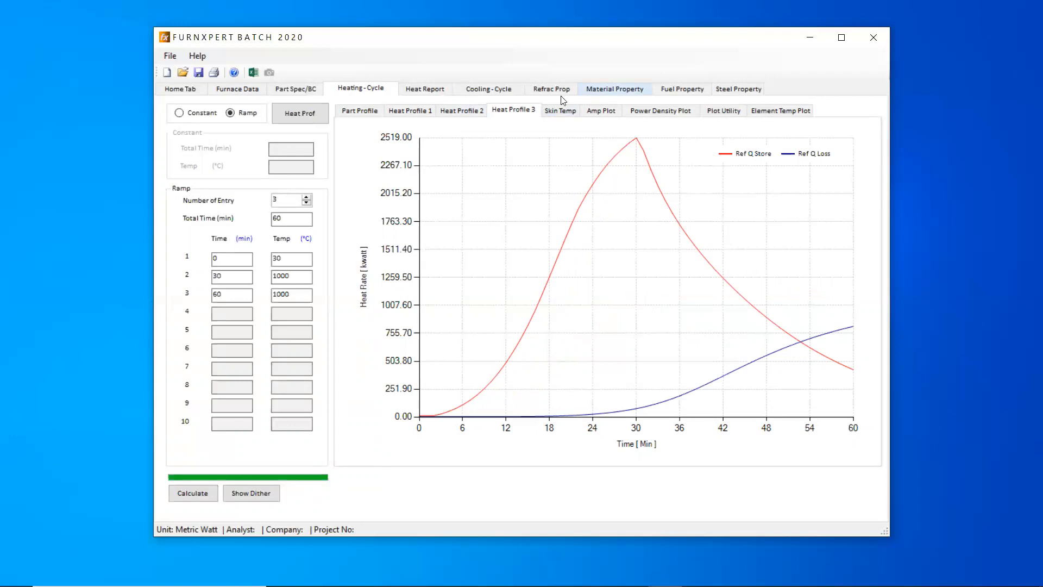
click(417, 90)
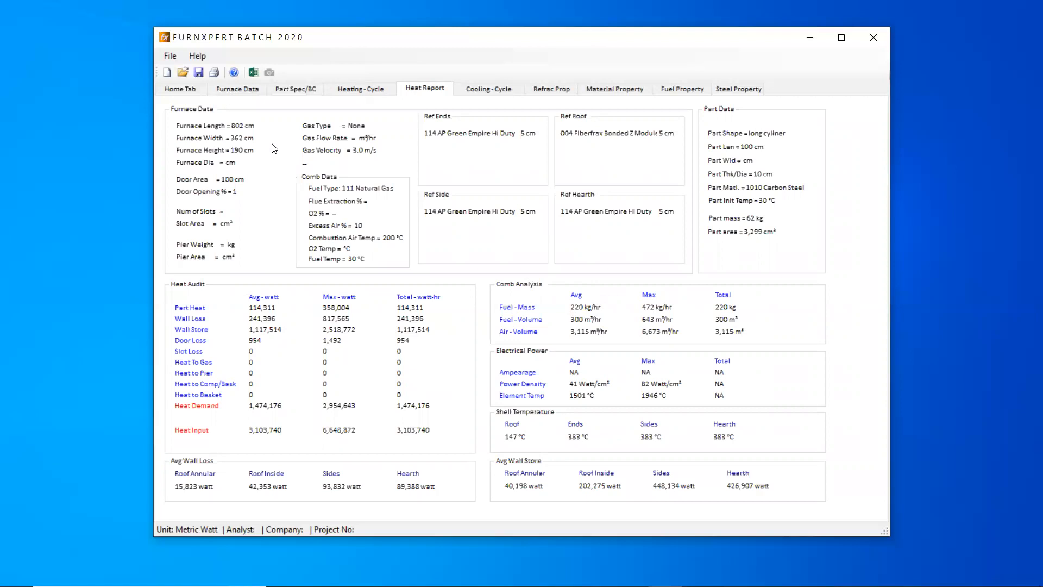
Step: Set up a 60-minute cooling ramp with 30 °C at both 30 and 60 minutes and calculate the cooling cycle
click(478, 92)
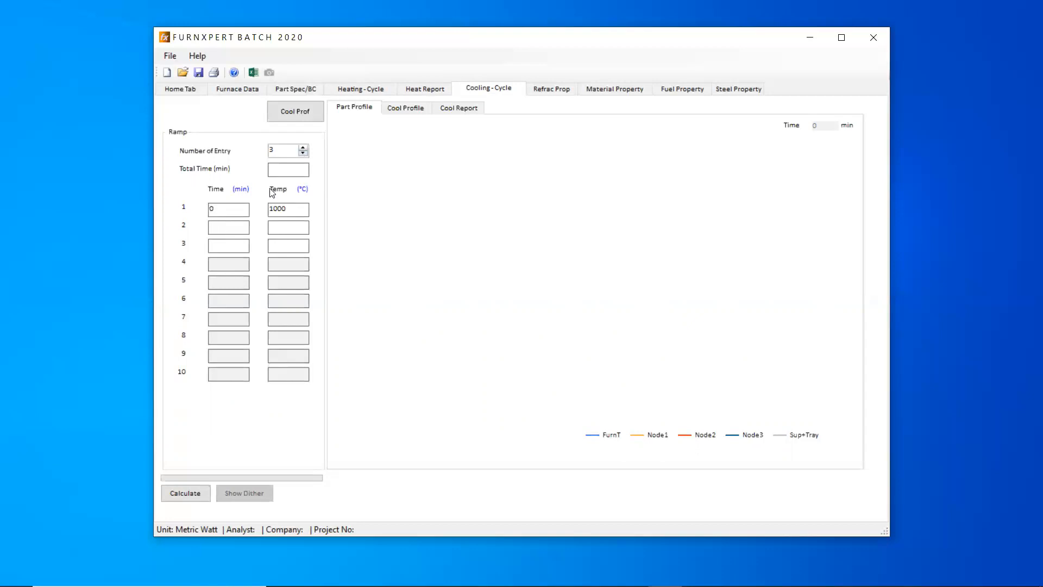
text(60)
text(30)
text(30)
click(184, 493)
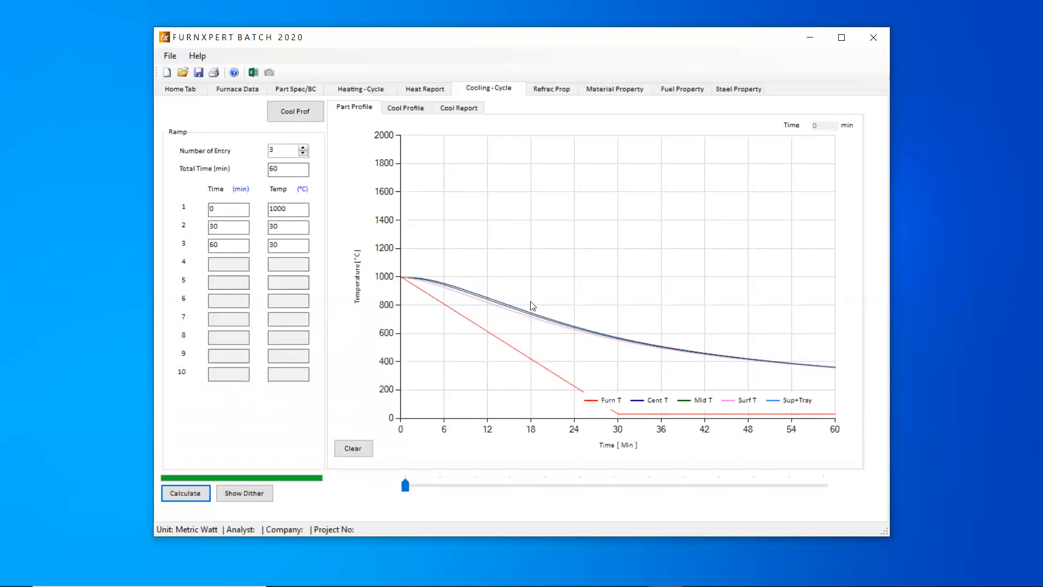
Step: Generate the cooling heat profile and review the cool profile plot and cool report
click(292, 111)
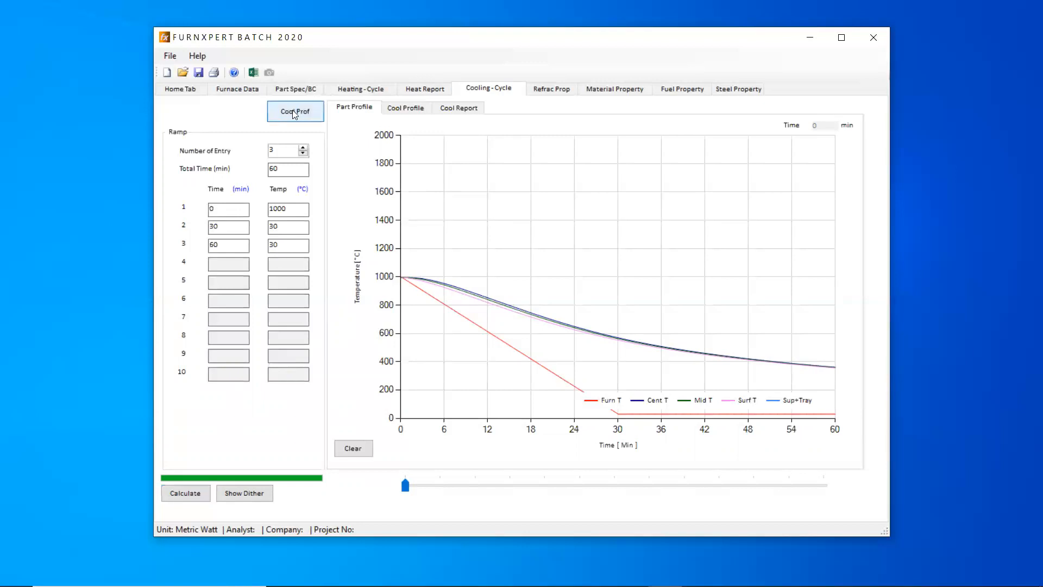
click(416, 108)
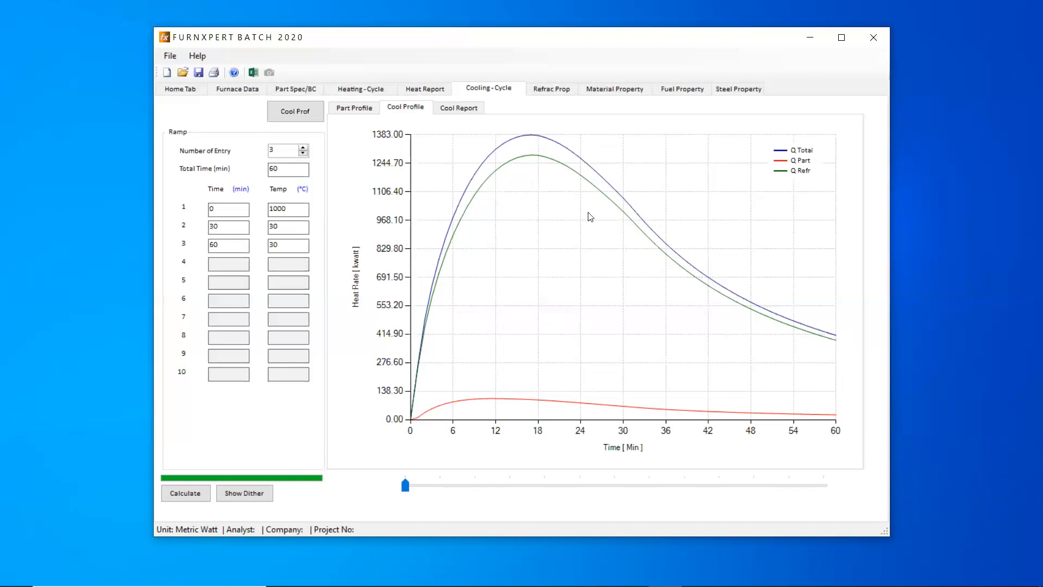
click(463, 106)
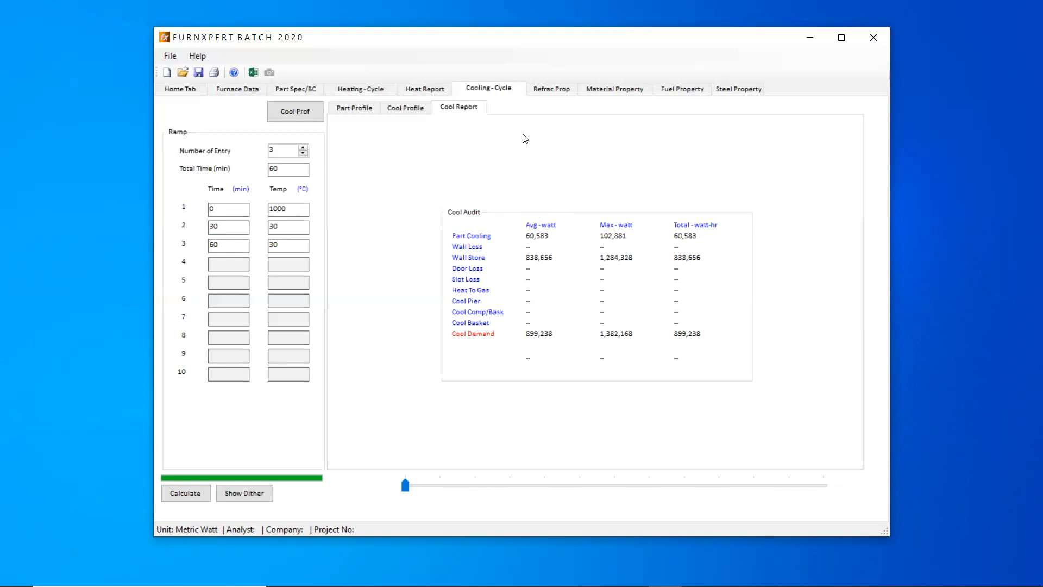
Step: Go back to the heat report and examine its exported Excel workbook first.xls, including the furnace, part, heating and time-temperature data
click(422, 92)
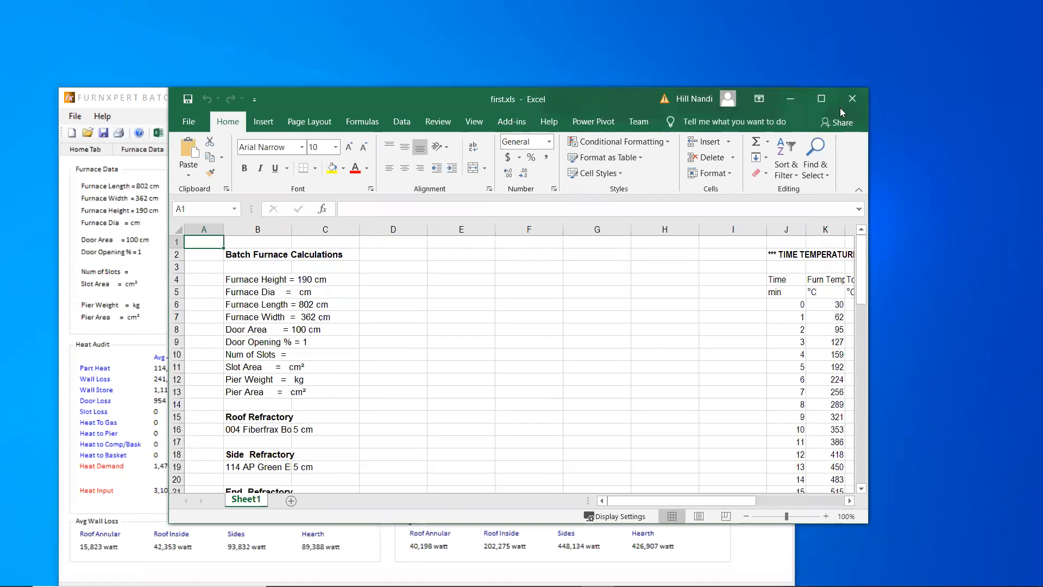
click(821, 101)
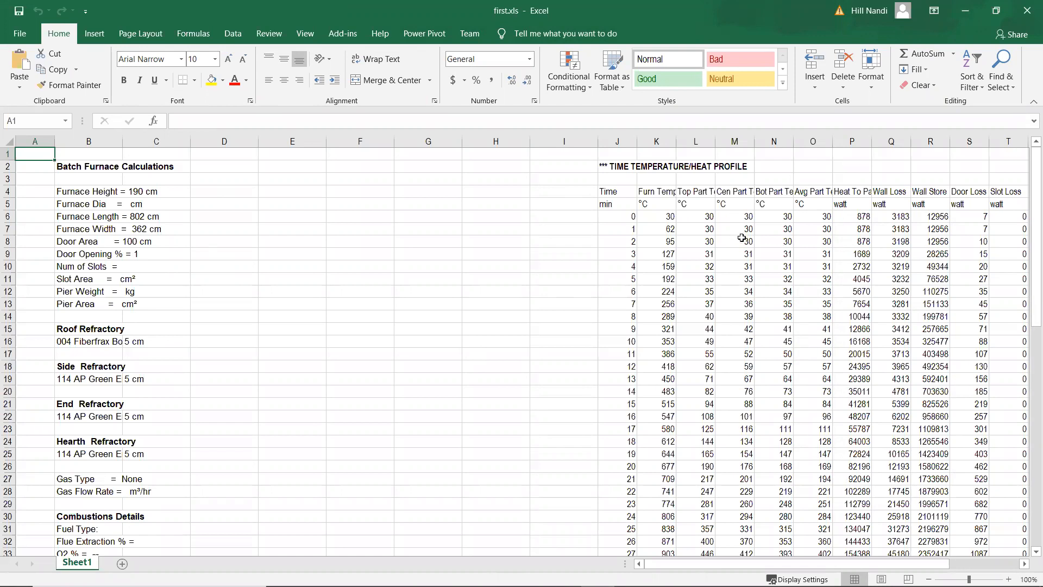
scroll(720, 227, down, 1)
scroll(720, 227, up, 1)
scroll(900, 226, down, 4)
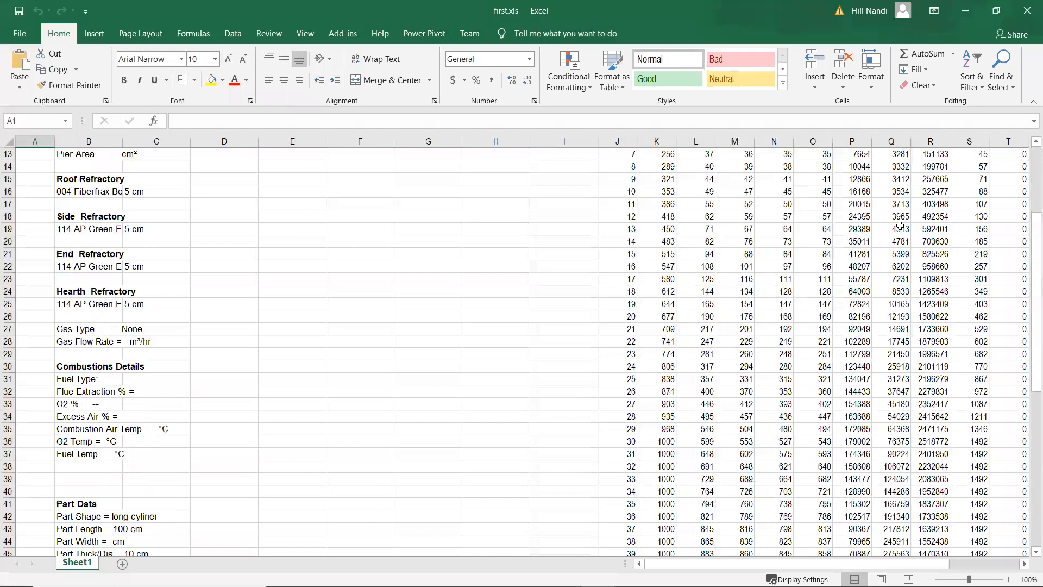
scroll(893, 234, down, 5)
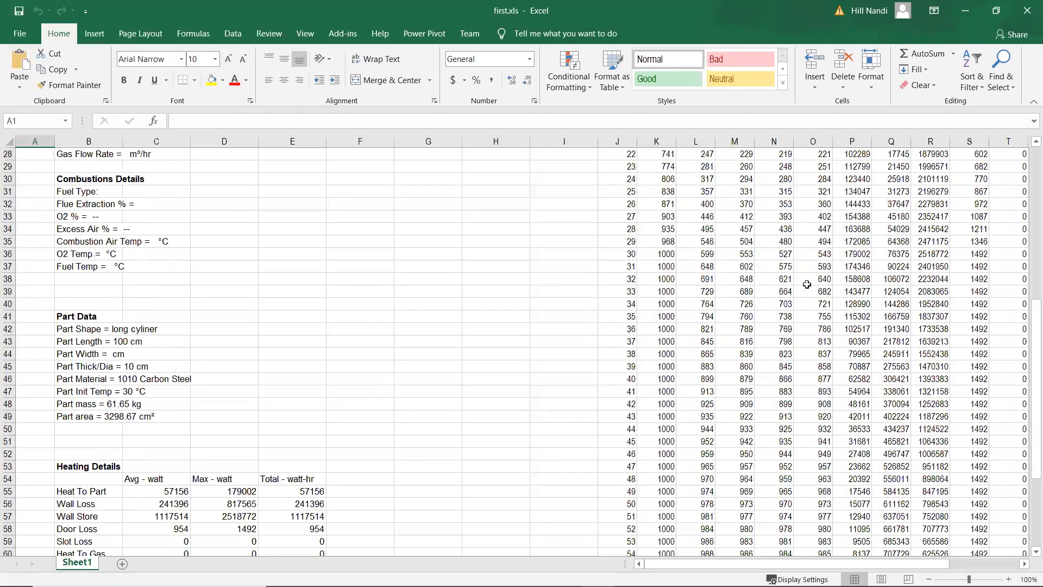
scroll(791, 279, down, 3)
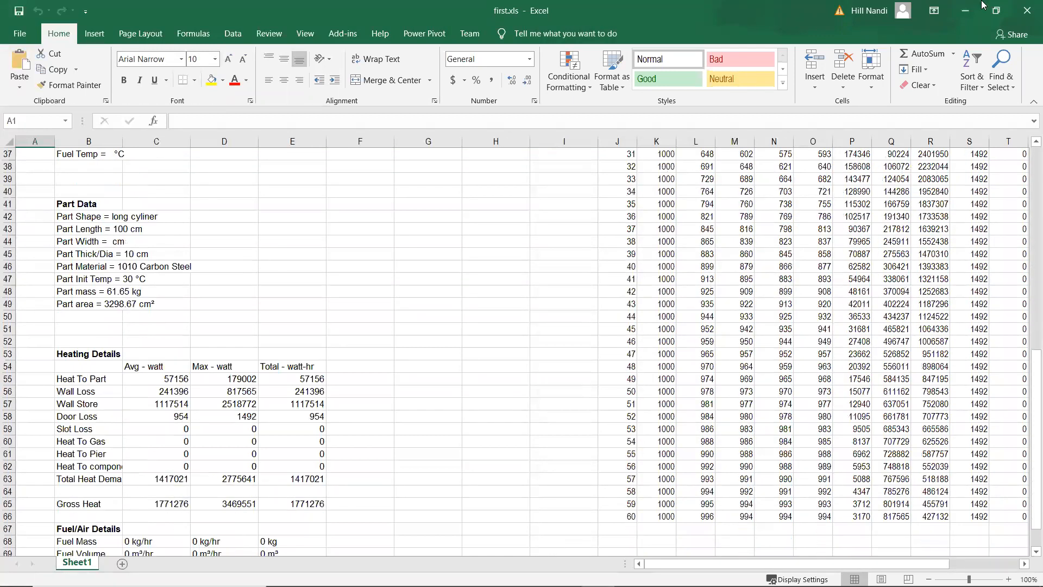
click(1002, 11)
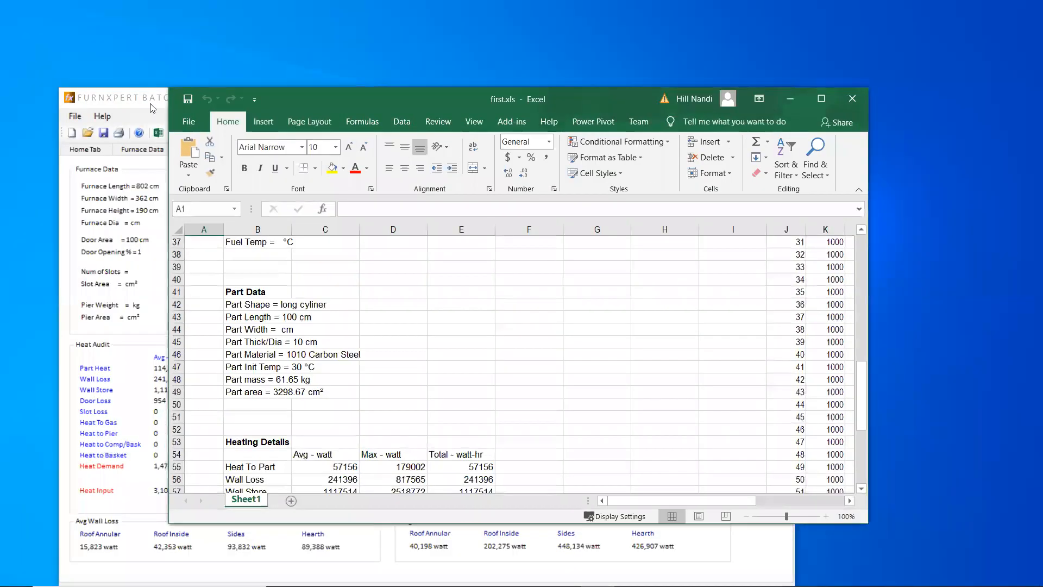
Step: Switch back to FurnXpert Batch and browse the refractory, material, fuel and steel property databases
click(151, 107)
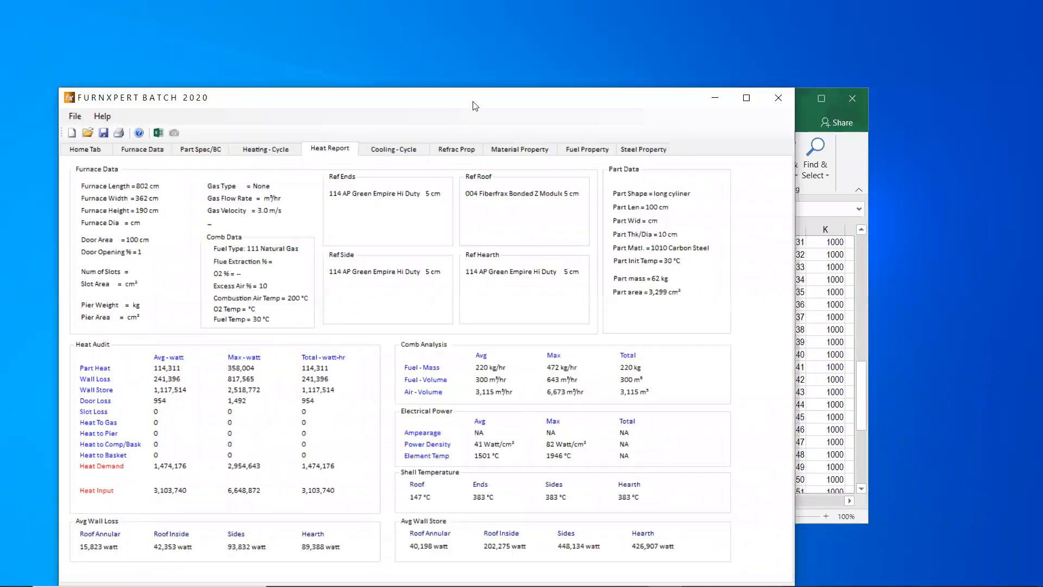
drag(473, 106, 547, 70)
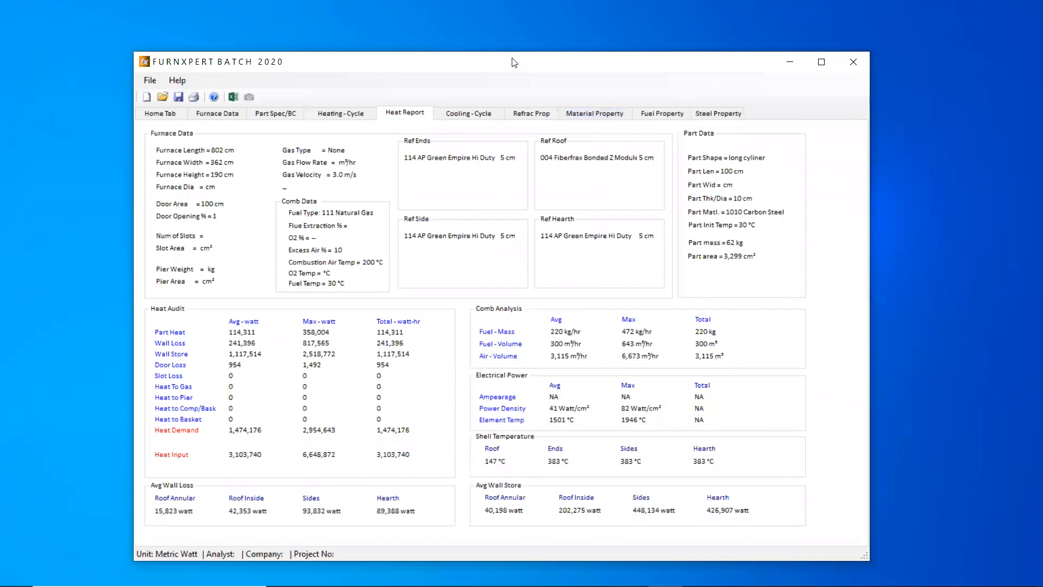
click(530, 116)
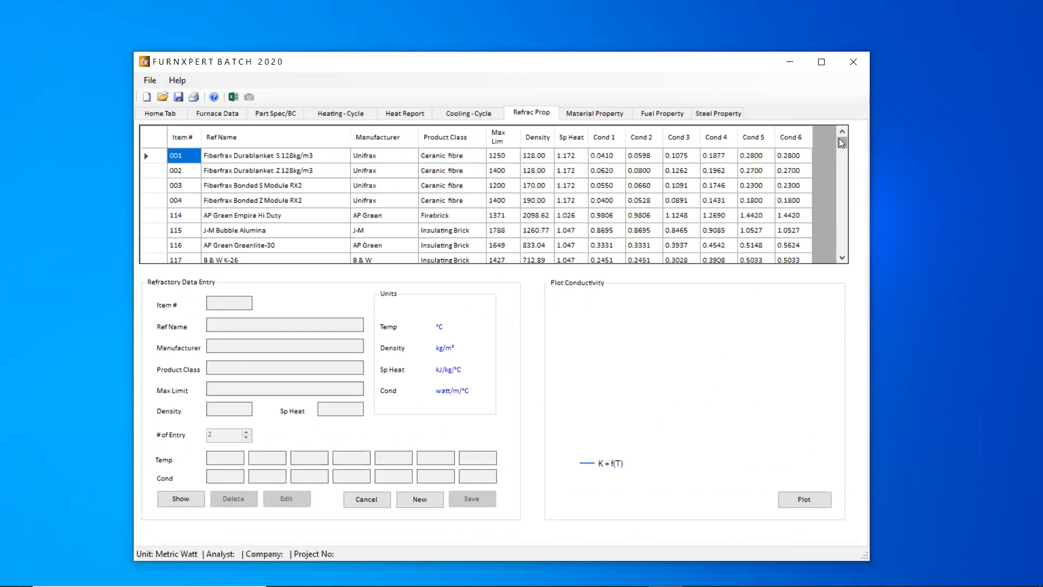
mouse_move(840, 147)
mouse_down()
mouse_move(844, 248)
mouse_move(839, 145)
mouse_up()
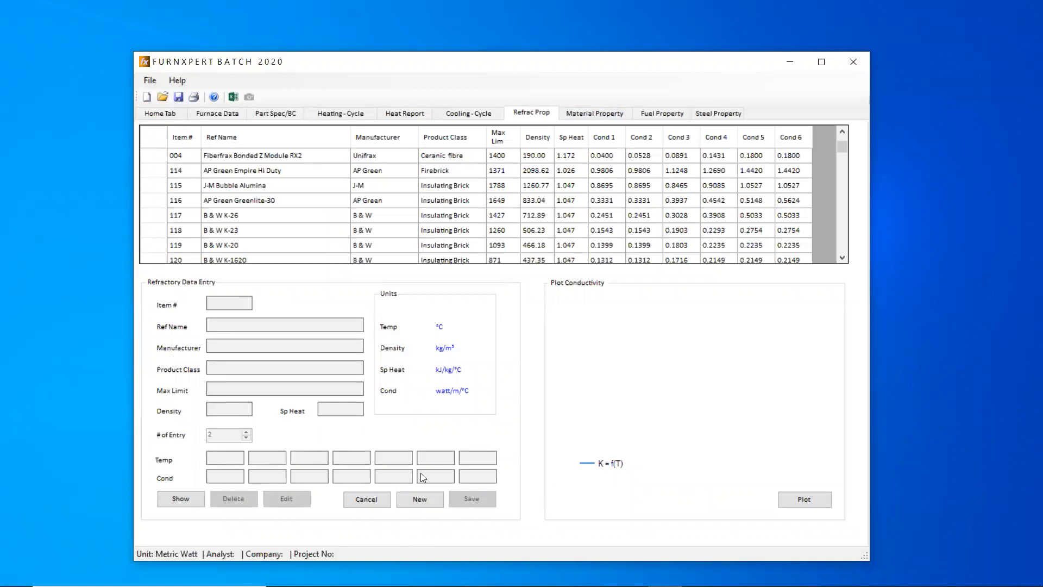
click(602, 114)
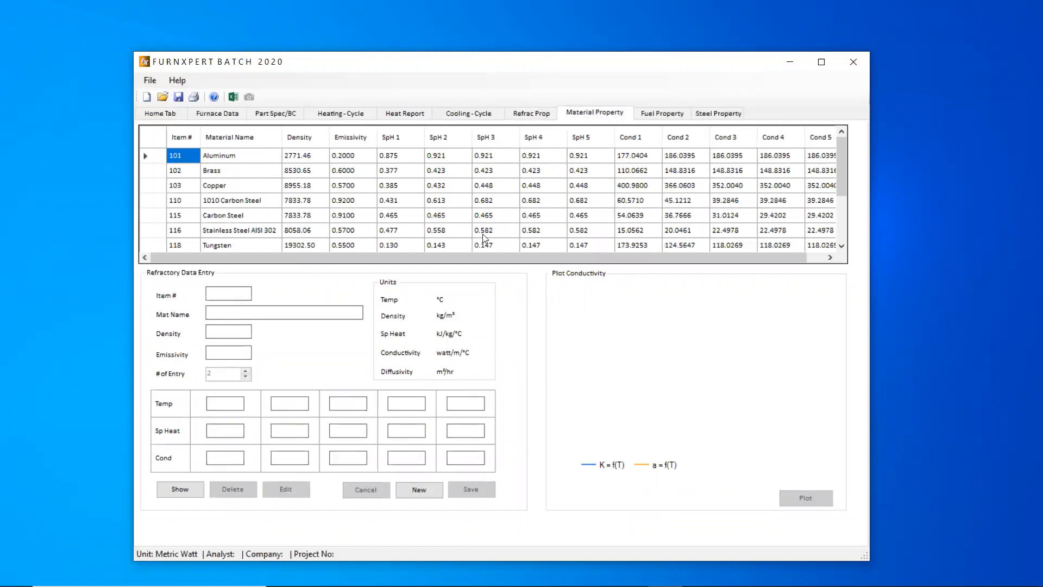
click(666, 114)
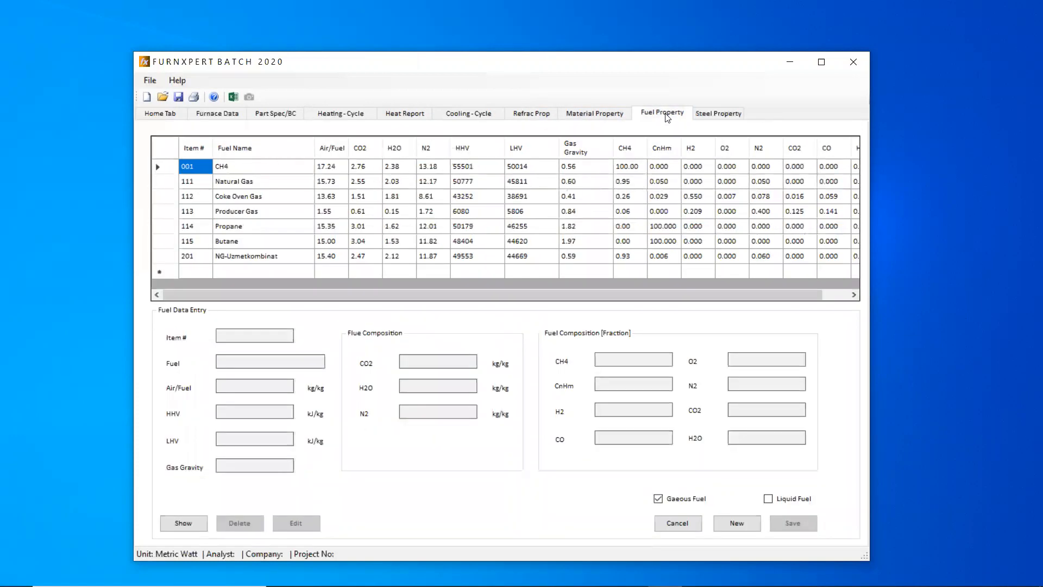
click(715, 114)
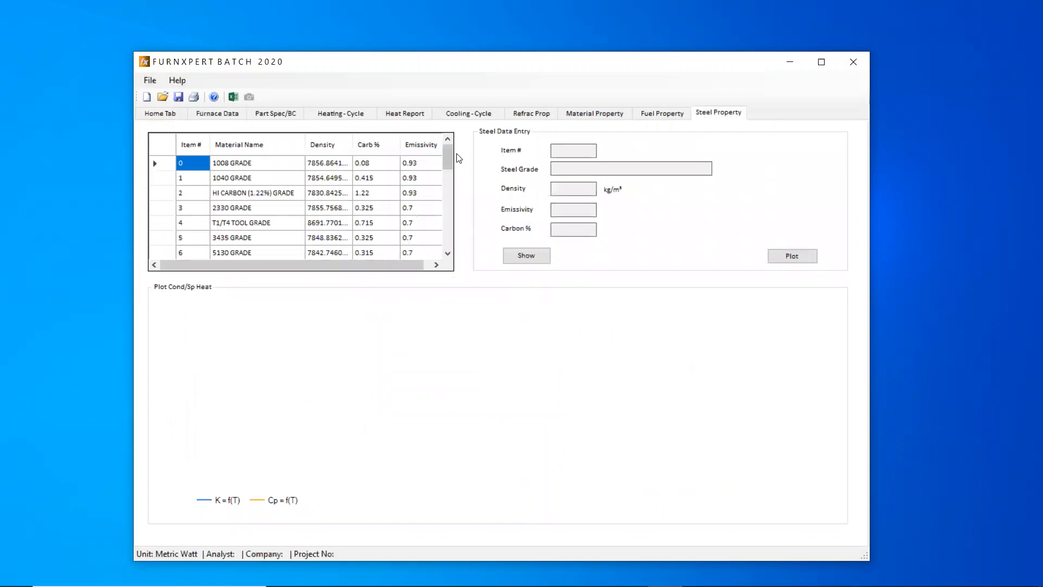
mouse_move(450, 152)
mouse_down()
mouse_move(444, 241)
mouse_move(456, 147)
mouse_up()
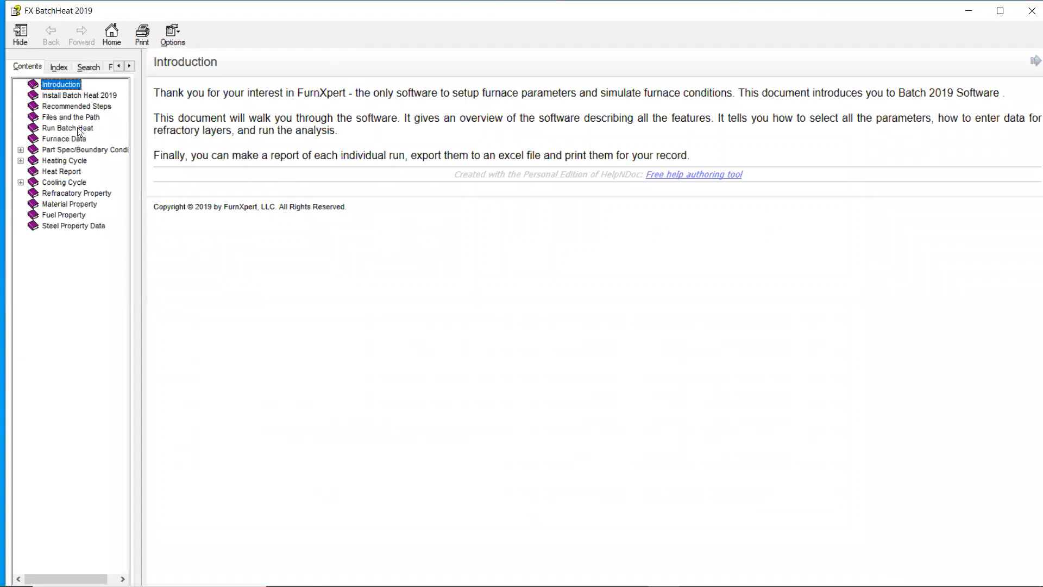
Step: Look up the installation and recommended steps topics in the help document and close the help
click(85, 95)
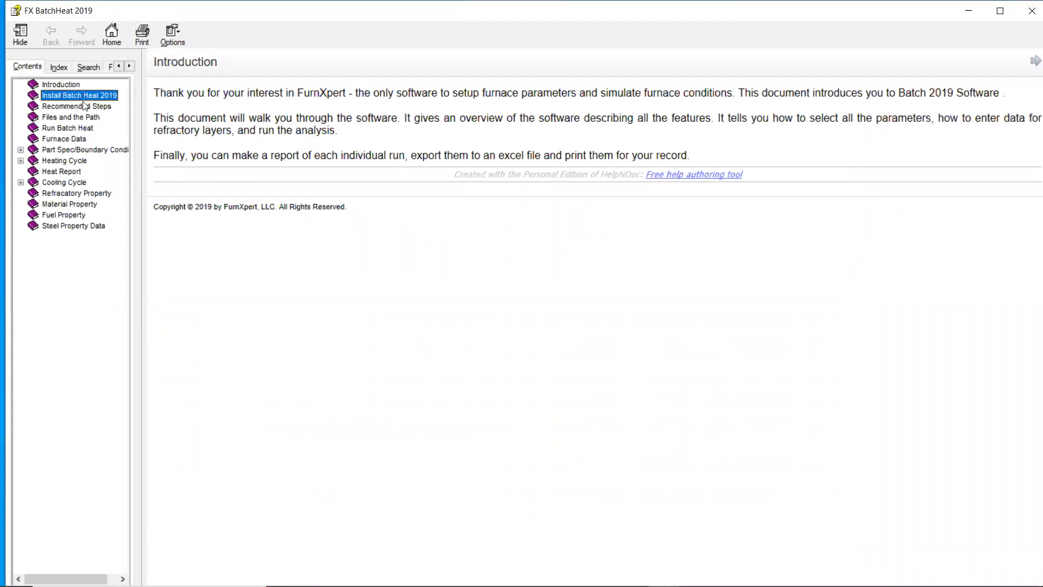
click(83, 106)
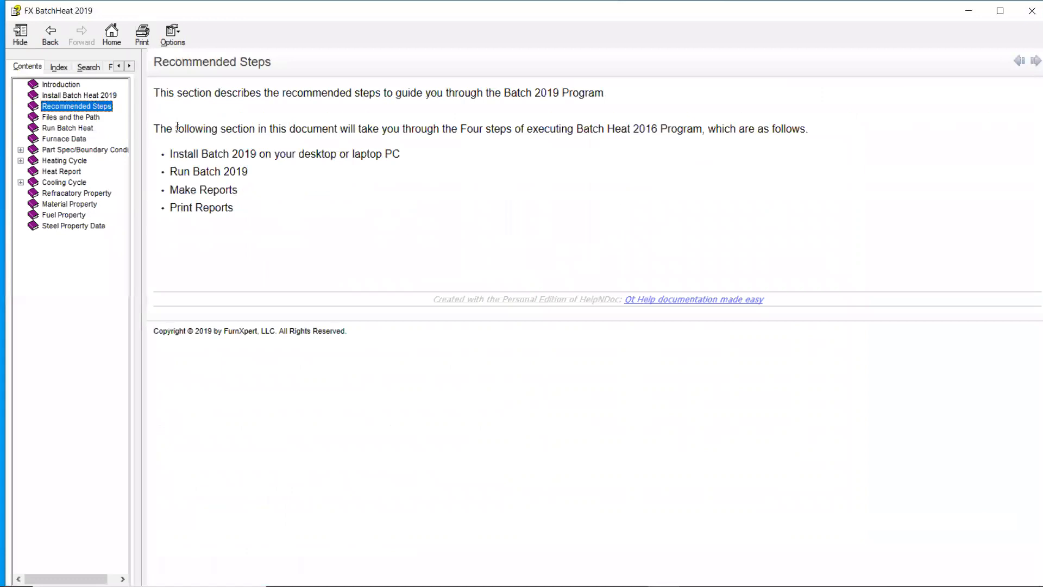
click(1029, 12)
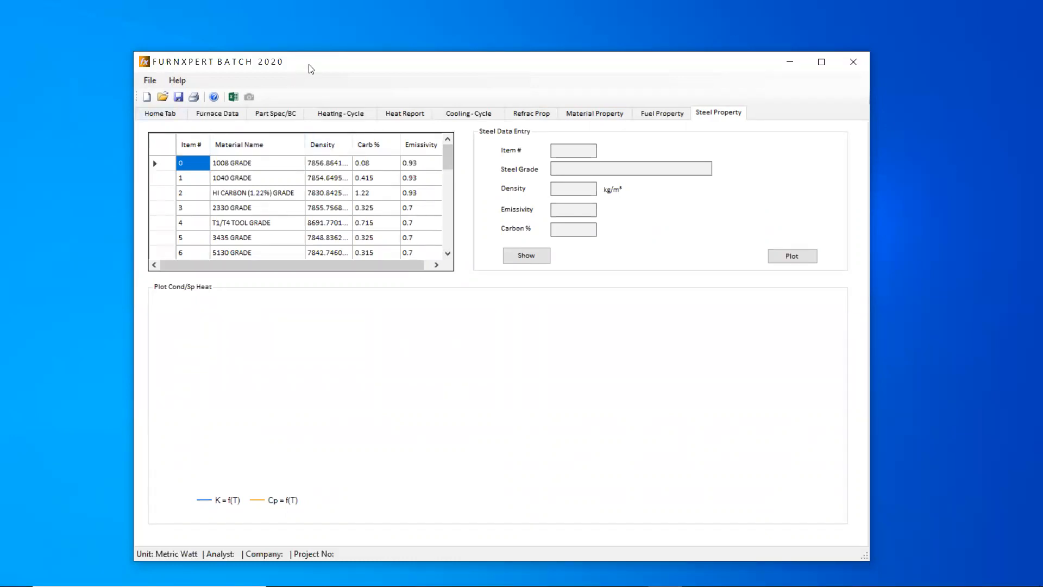
drag(320, 61, 332, 56)
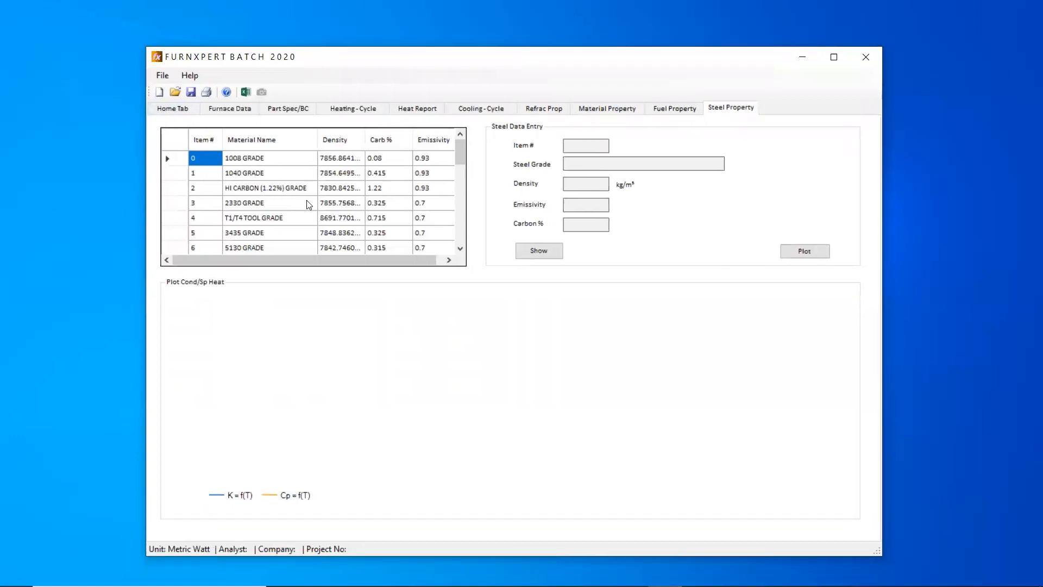